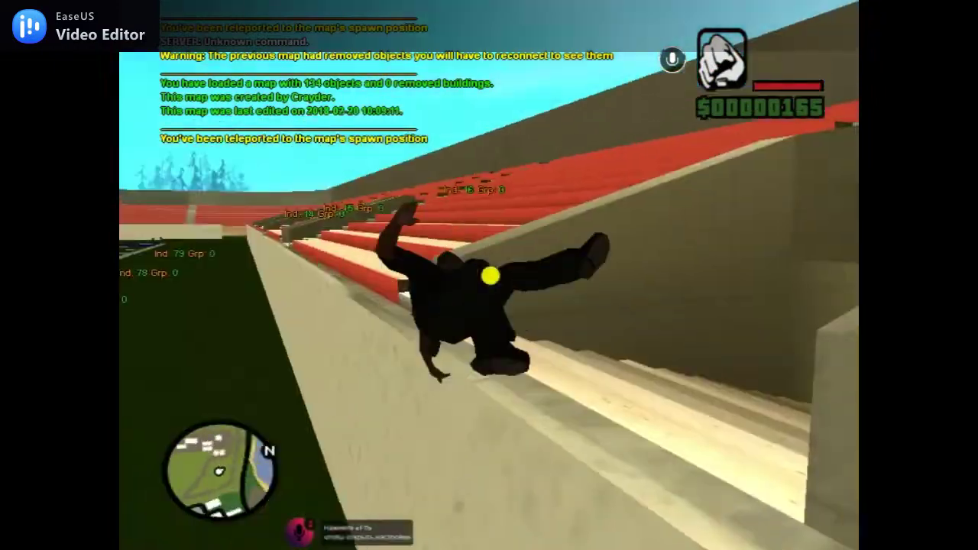
- Load the DesertMap.db map in Texture Studio and teleport to its spawn position with /gotomap
{"action": "key", "text": "w"}
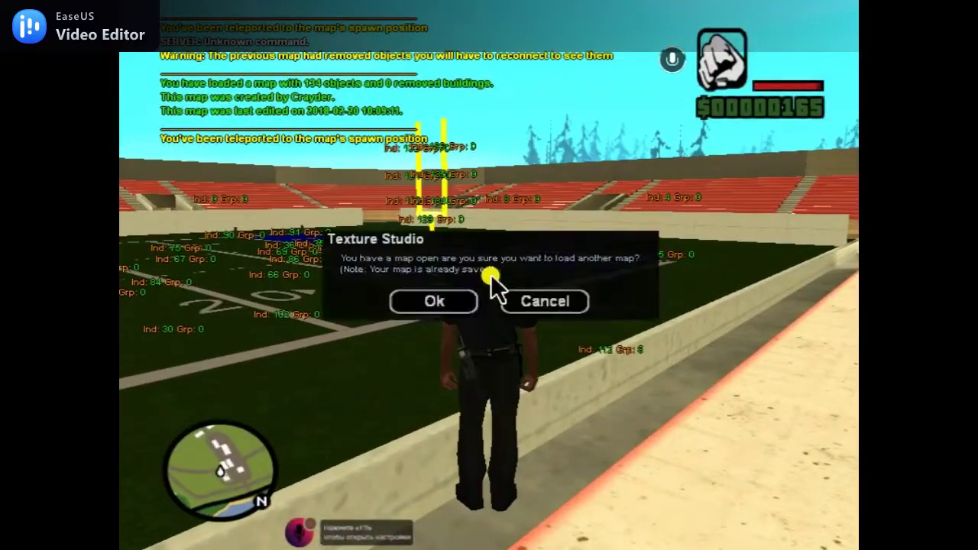
{"action": "left_click", "coordinate": [434, 301]}
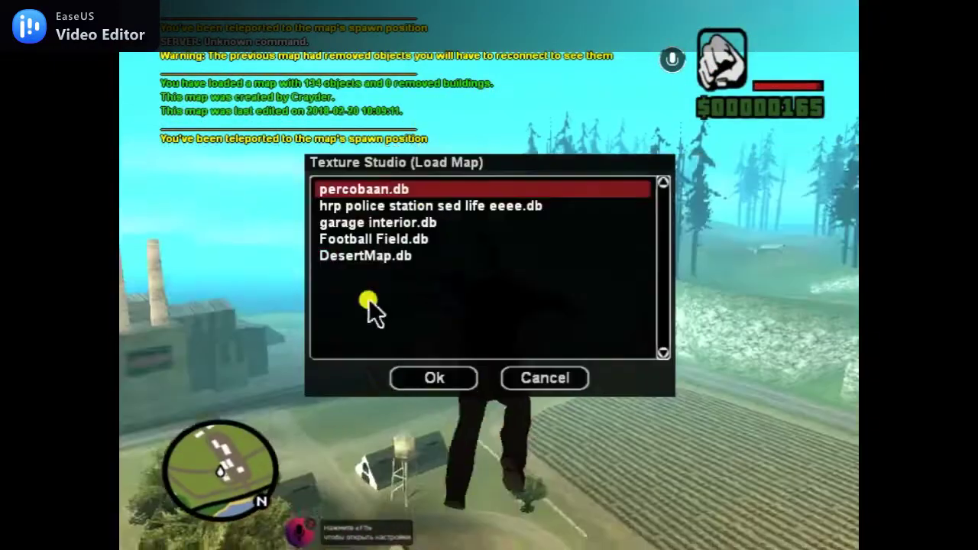
{"action": "left_click", "coordinate": [375, 255]}
{"action": "left_click", "coordinate": [457, 377]}
{"action": "type", "text": "t/gotomap"}
{"action": "key", "text": "Return"}
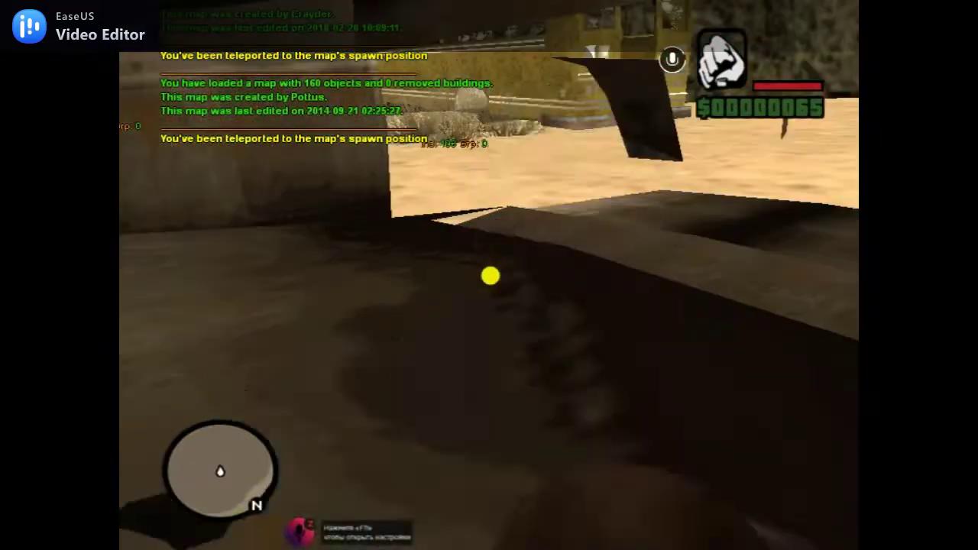
- Toggle fly mode with /fly and set the desert map's spawn position at the current location with /setspawn
{"action": "type", "text": "t/fly"}
{"action": "key", "text": "Return"}
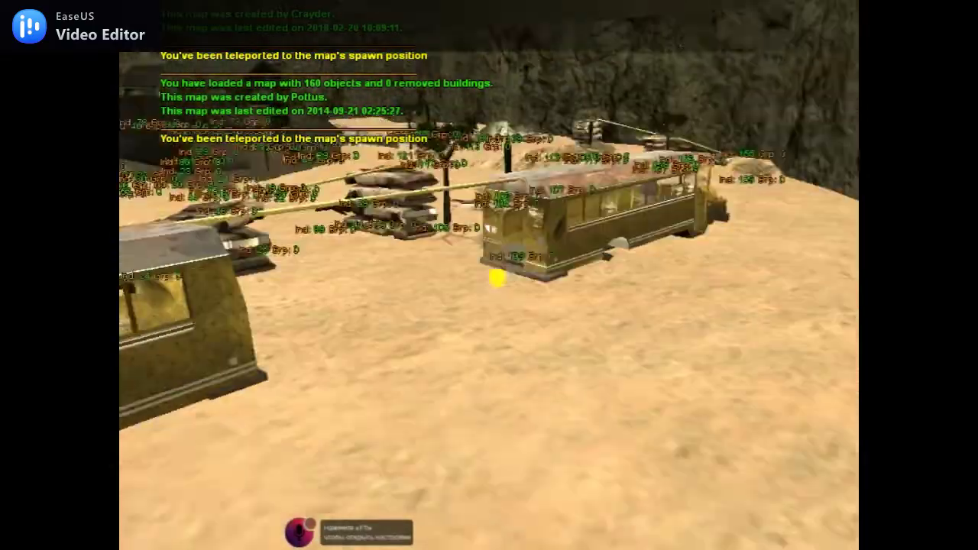
{"action": "type", "text": "t/setspawn"}
{"action": "key", "text": "Return"}
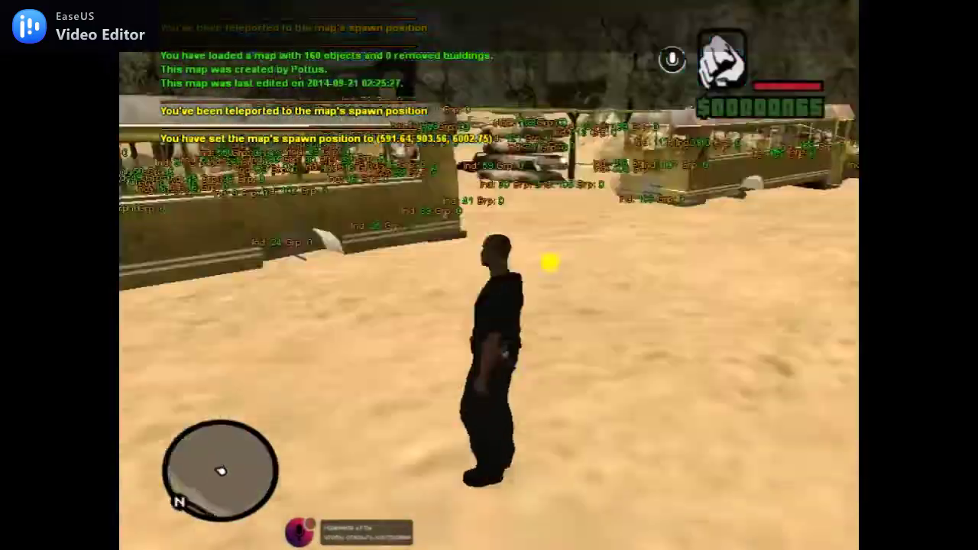
{"action": "key", "text": "w"}
{"action": "key", "text": "w"}
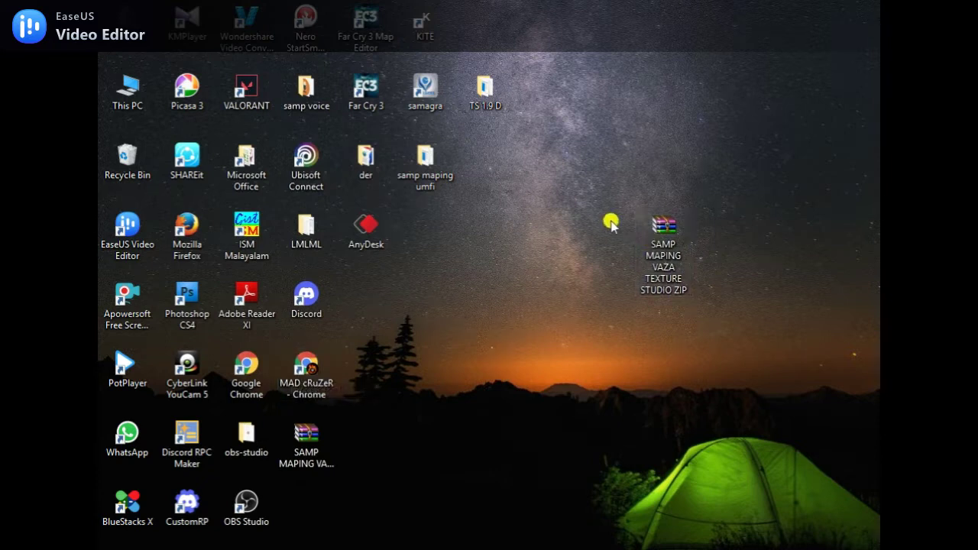
- Move the SAMP MAPING VAZA TEXTURE STUDIO ZIP archive to an empty spot higher up on the desktop
{"action": "left_click_drag", "start_coordinate": [657, 255], "coordinate": [750, 91]}
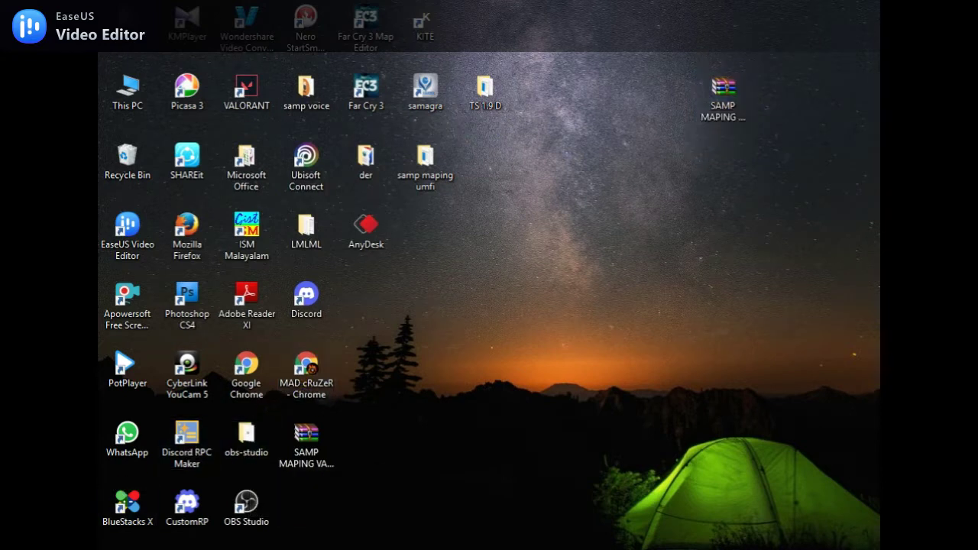
{"action": "key", "text": "super"}
{"action": "left_click", "coordinate": [769, 210]}
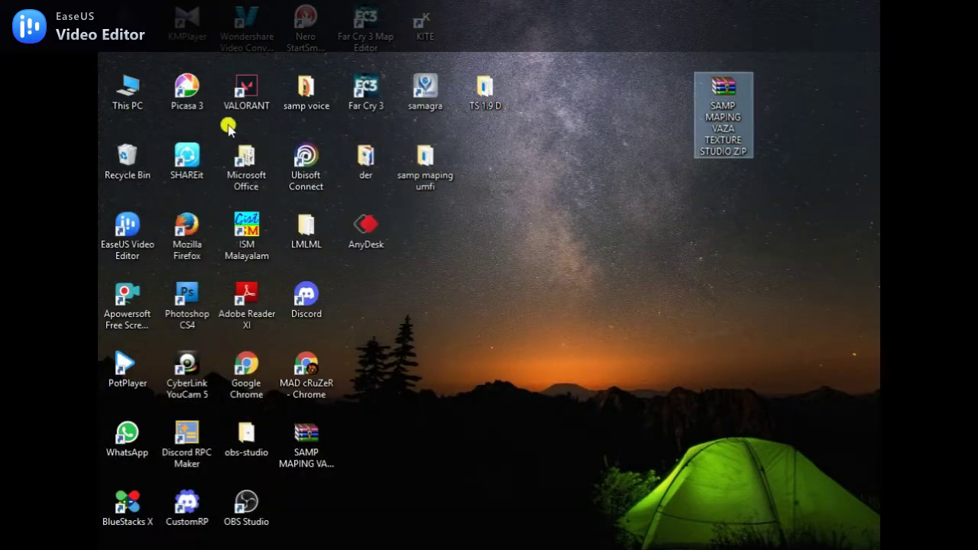
- Browse New Volume (E:) and view the GTA - San Andreas and gta maping set ok folders
{"action": "double_click", "coordinate": [128, 93]}
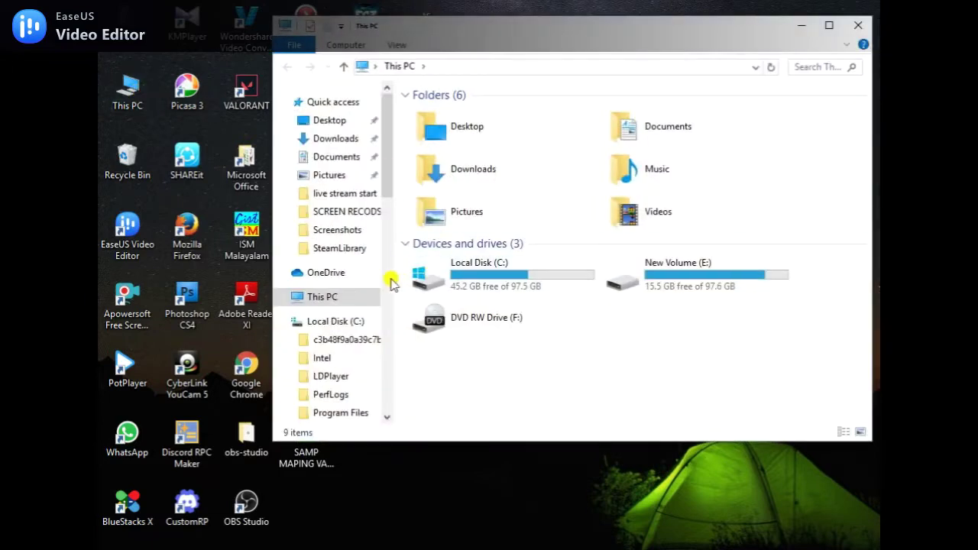
{"action": "scroll", "coordinate": [329, 306], "scroll_direction": "down", "scroll_amount": 2}
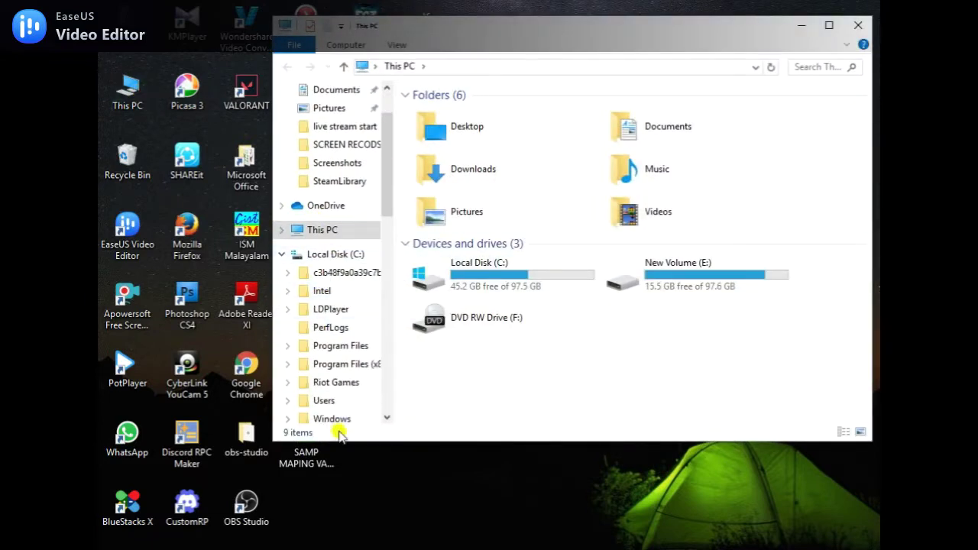
{"action": "scroll", "coordinate": [330, 383], "scroll_direction": "down", "scroll_amount": 2}
{"action": "left_click", "coordinate": [340, 373]}
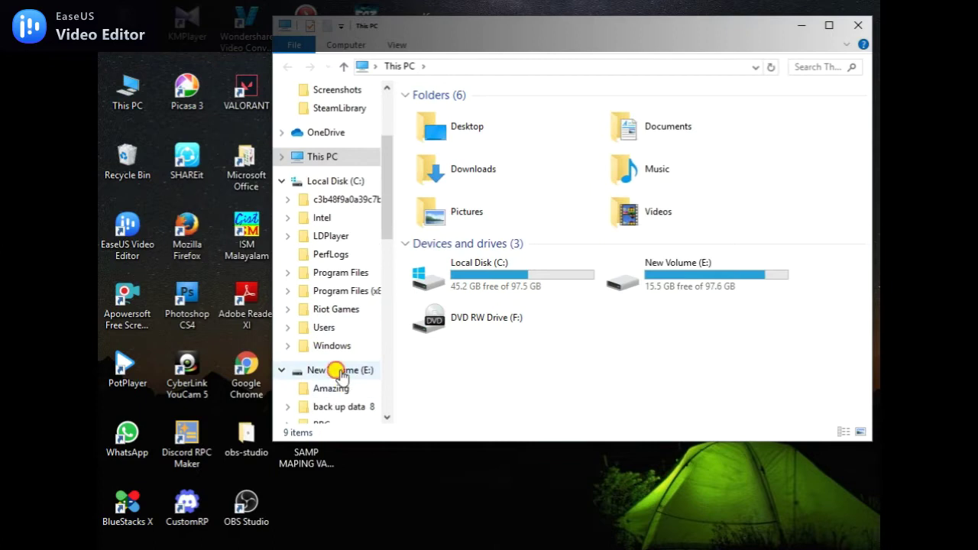
{"action": "scroll", "coordinate": [327, 367], "scroll_direction": "down", "scroll_amount": 5}
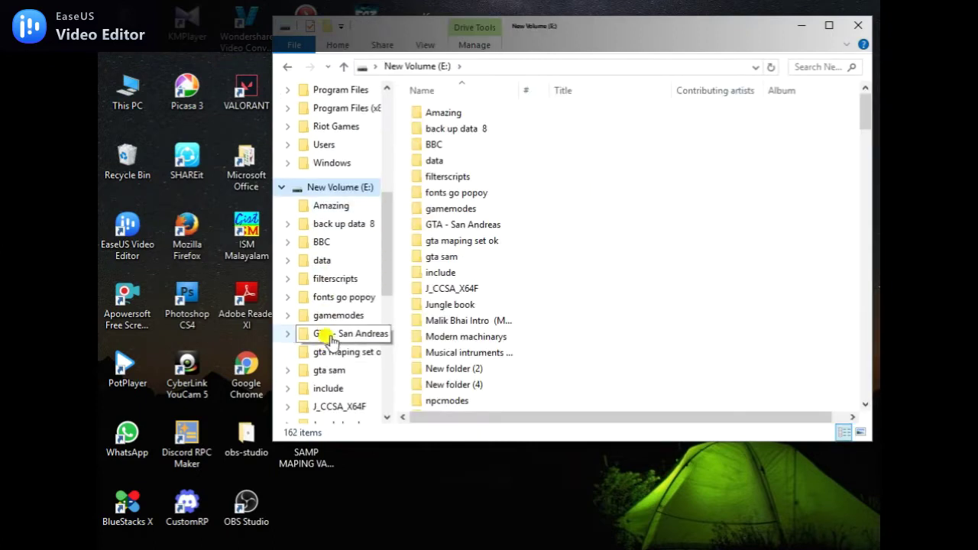
{"action": "left_click", "coordinate": [330, 336]}
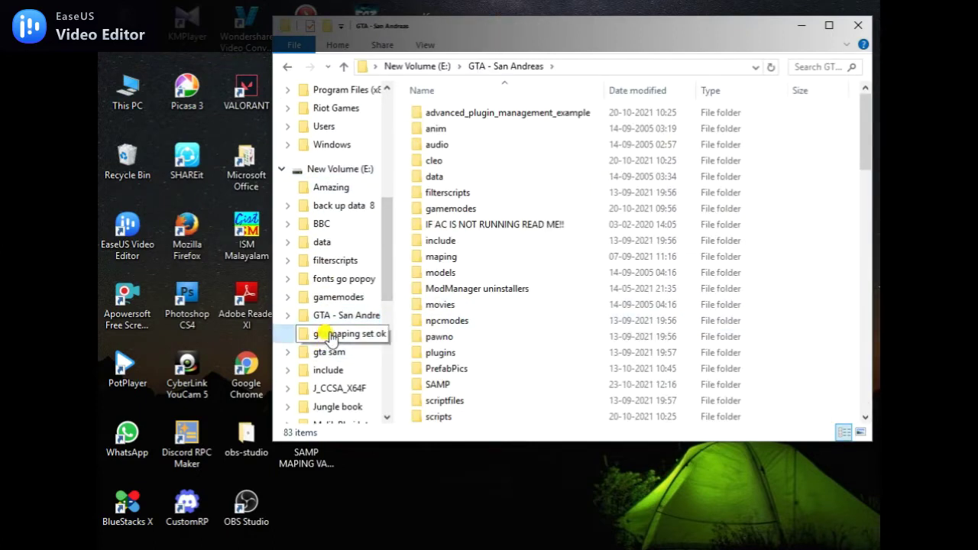
{"action": "left_click", "coordinate": [330, 337]}
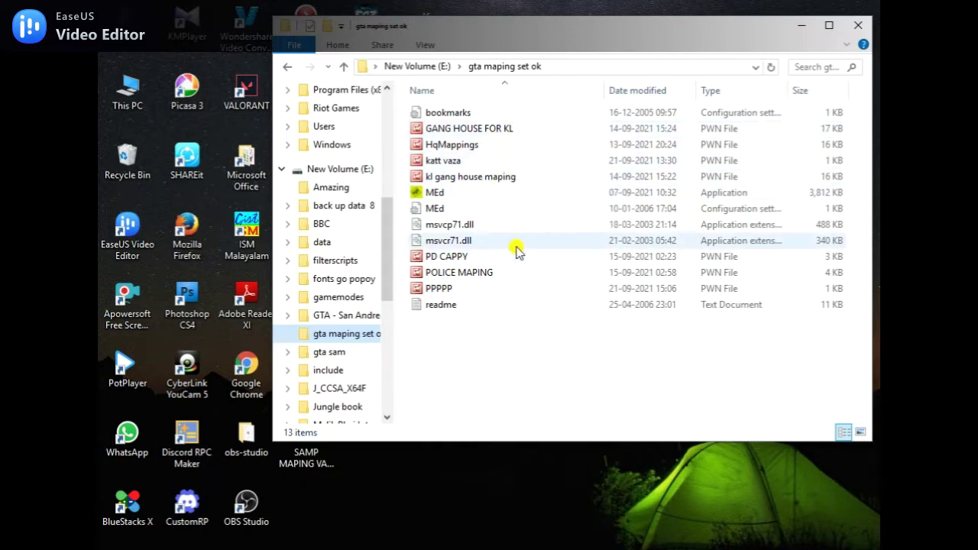
- Return to the GTA - San Andreas folder, look through its files and minimize the window
{"action": "left_click", "coordinate": [345, 315]}
{"action": "scroll", "coordinate": [435, 233], "scroll_direction": "down", "scroll_amount": 5}
{"action": "scroll", "coordinate": [504, 199], "scroll_direction": "up", "scroll_amount": 5}
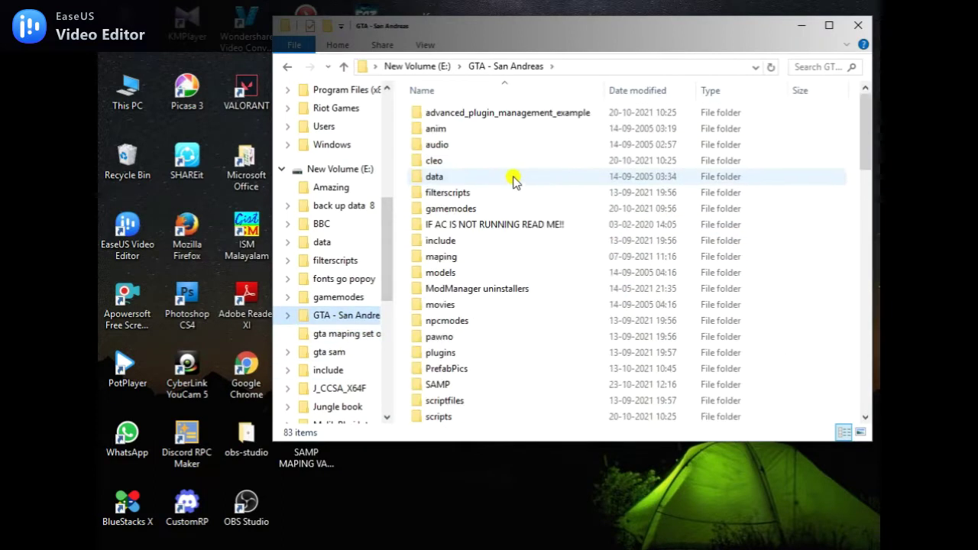
{"action": "scroll", "coordinate": [512, 183], "scroll_direction": "down", "scroll_amount": 2}
{"action": "scroll", "coordinate": [493, 237], "scroll_direction": "down", "scroll_amount": 10}
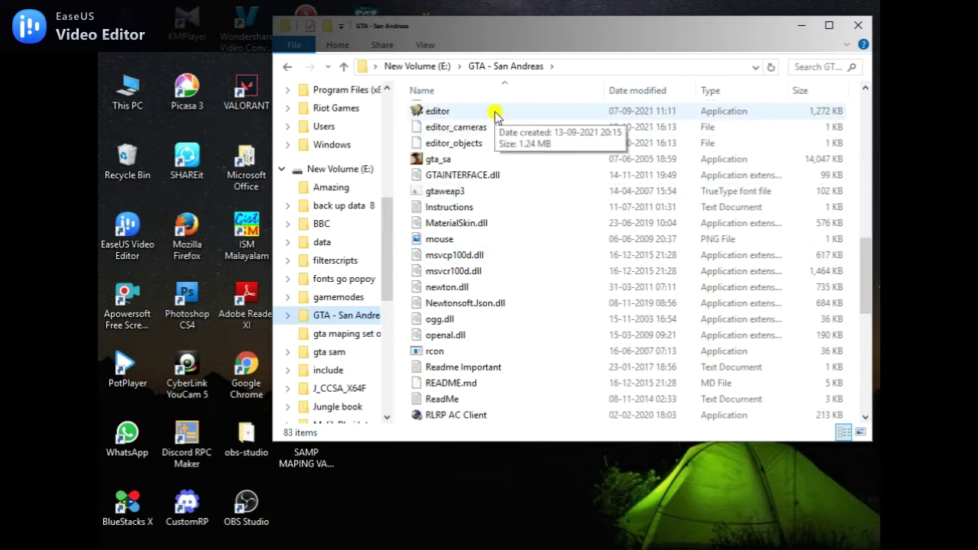
{"action": "left_click", "coordinate": [800, 25]}
{"action": "right_click", "coordinate": [596, 285]}
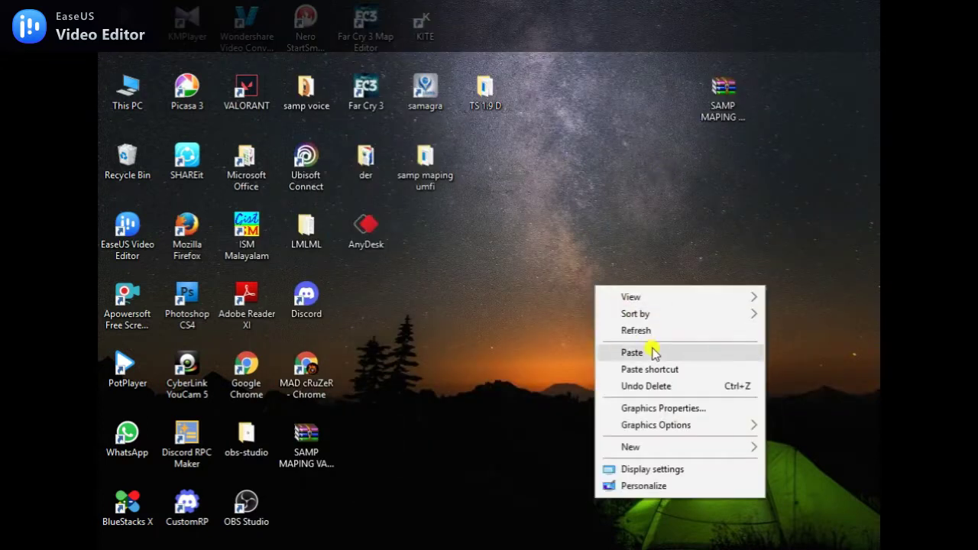
{"action": "left_click", "coordinate": [654, 329]}
{"action": "right_click", "coordinate": [575, 284]}
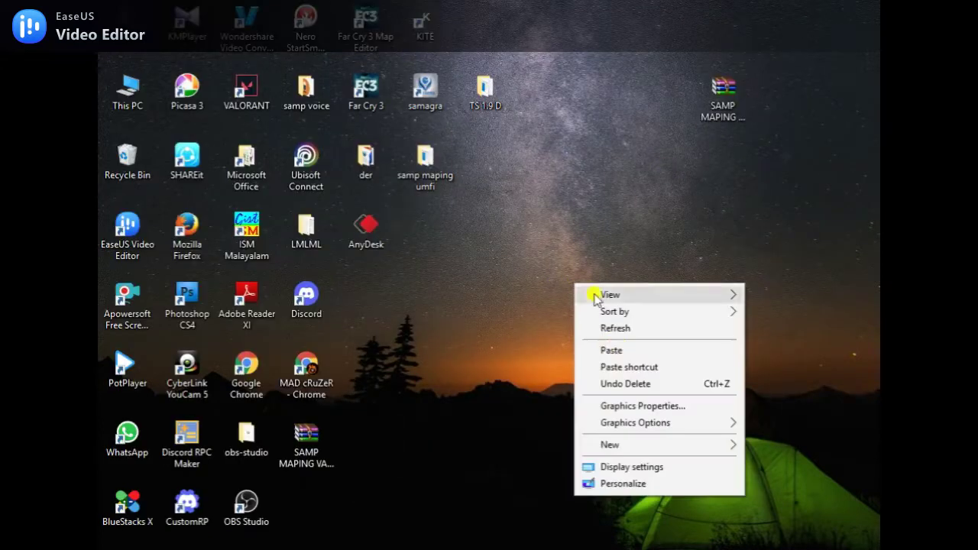
{"action": "left_click", "coordinate": [623, 328]}
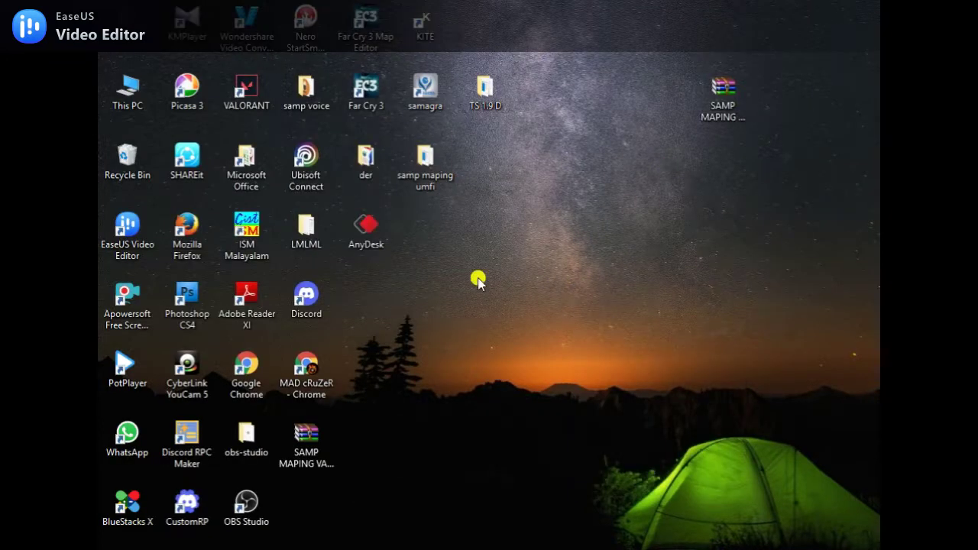
- Switch to Google Chrome, search for "texture studio" and open the Pottus/Texture-Studio GitHub repository
{"action": "double_click", "coordinate": [305, 371]}
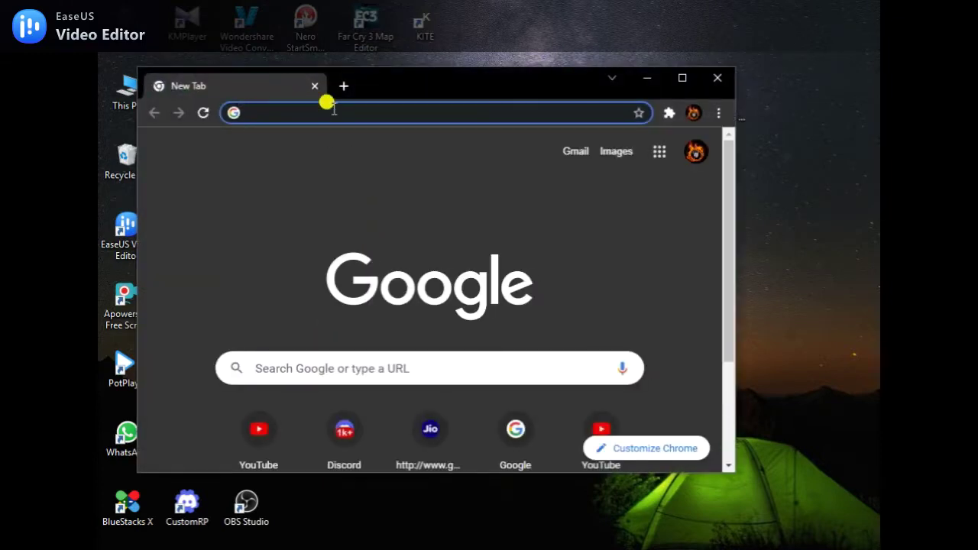
{"action": "left_click", "coordinate": [674, 81]}
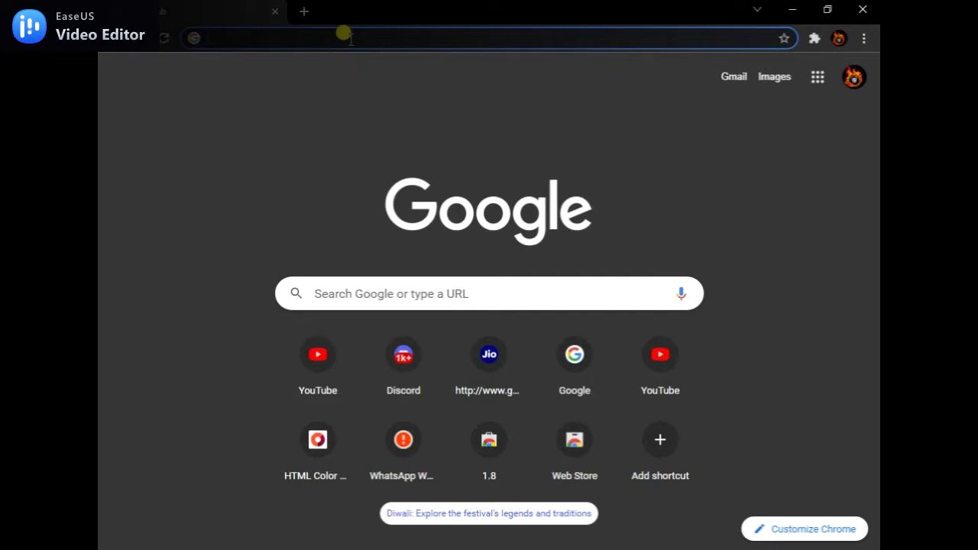
{"action": "type", "text": "T"}
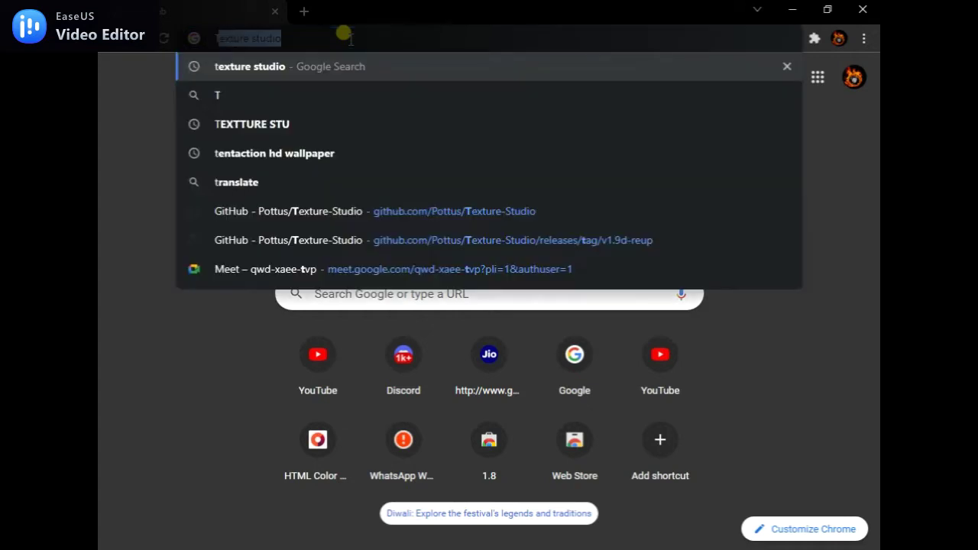
{"action": "type", "text": "EXTURE"}
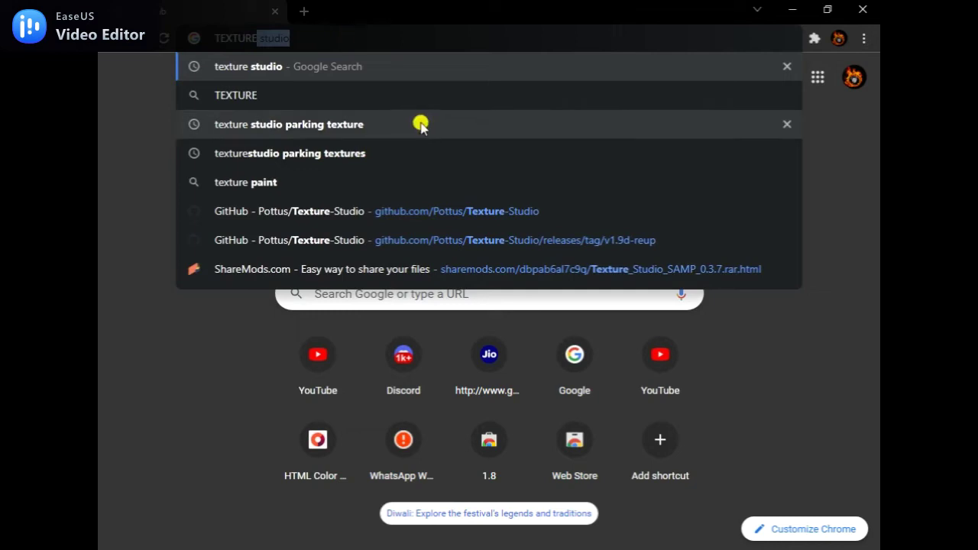
{"action": "left_click", "coordinate": [325, 69]}
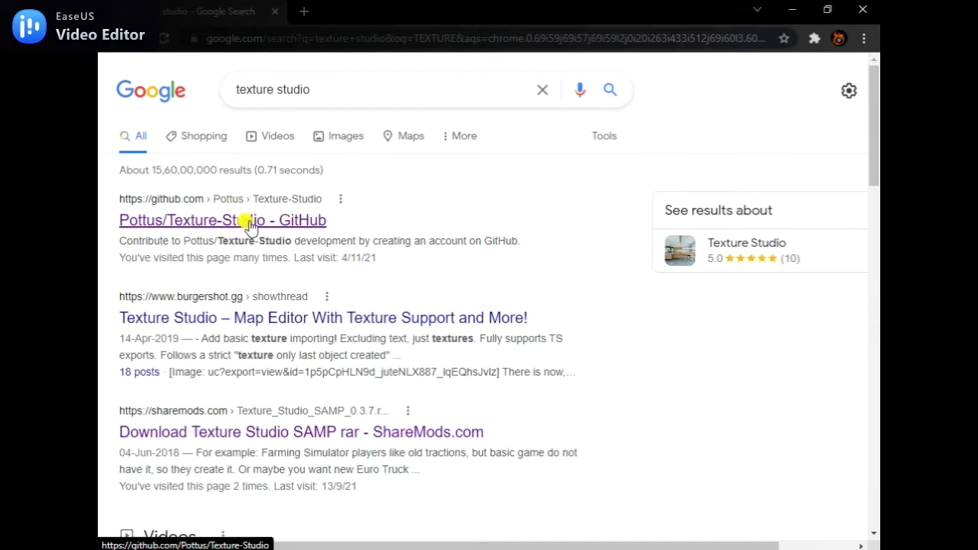
{"action": "left_click", "coordinate": [208, 222]}
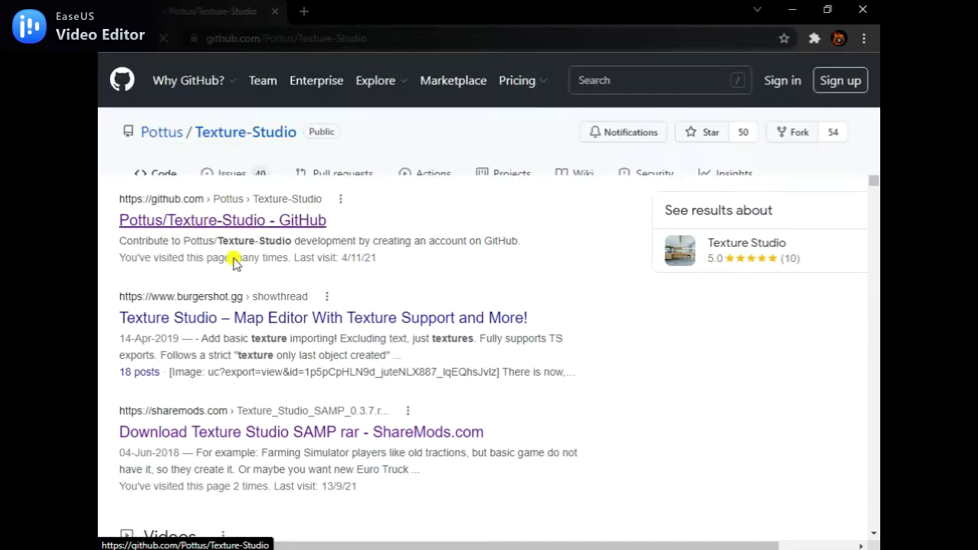
- Download the Texture-Studio repository's master branch as a ZIP file
{"action": "scroll", "coordinate": [268, 229], "scroll_direction": "down", "scroll_amount": 2}
{"action": "scroll", "coordinate": [288, 222], "scroll_direction": "up", "scroll_amount": 2}
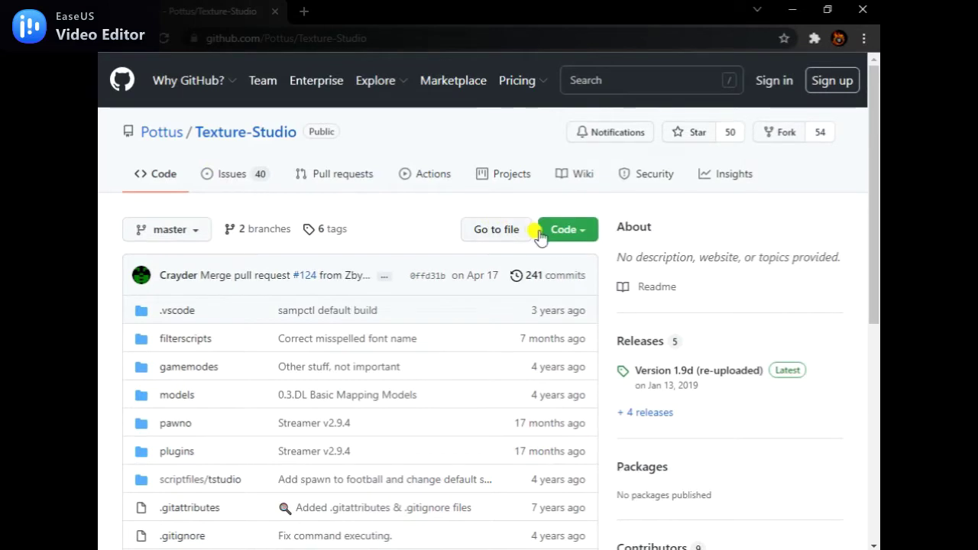
{"action": "left_click", "coordinate": [584, 231]}
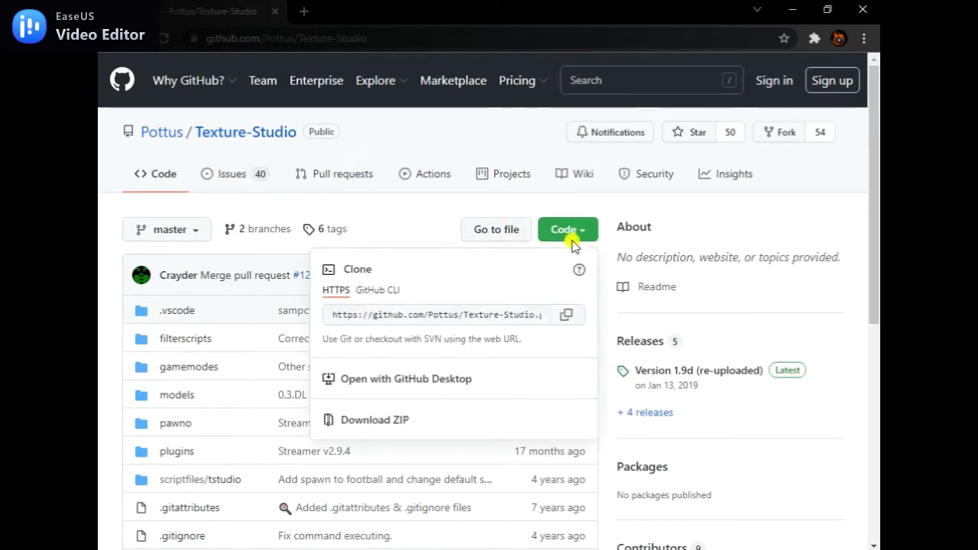
{"action": "left_click", "coordinate": [570, 231]}
{"action": "left_click", "coordinate": [578, 223]}
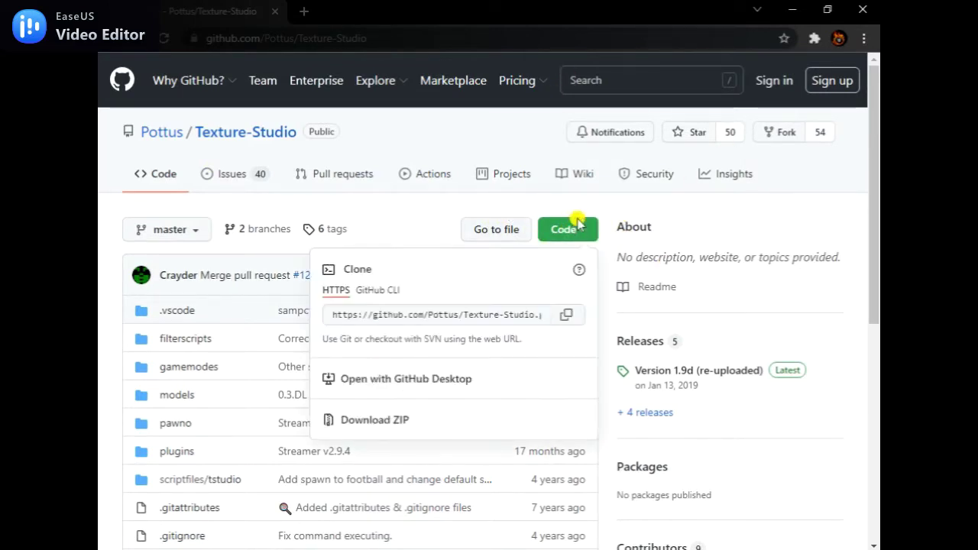
{"action": "left_click", "coordinate": [380, 424]}
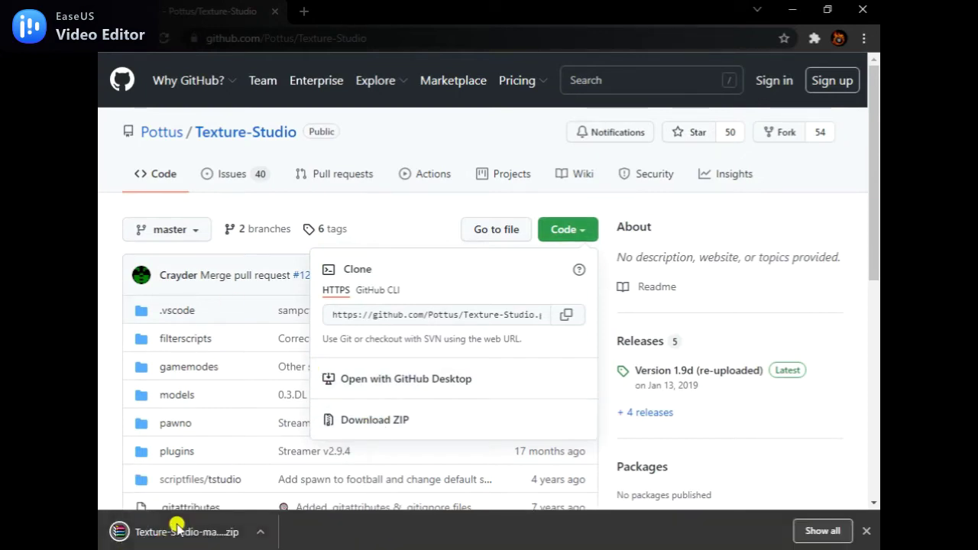
- Open the downloaded Texture-Studio archive, examine the contents of its Texture-Studio-master folder and close the archive
{"action": "left_click", "coordinate": [177, 527]}
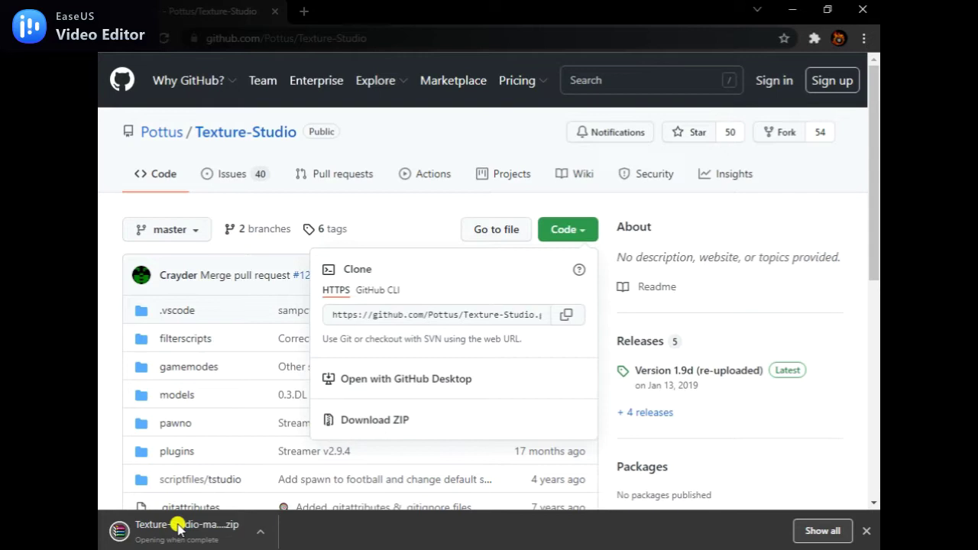
{"action": "left_click", "coordinate": [257, 533]}
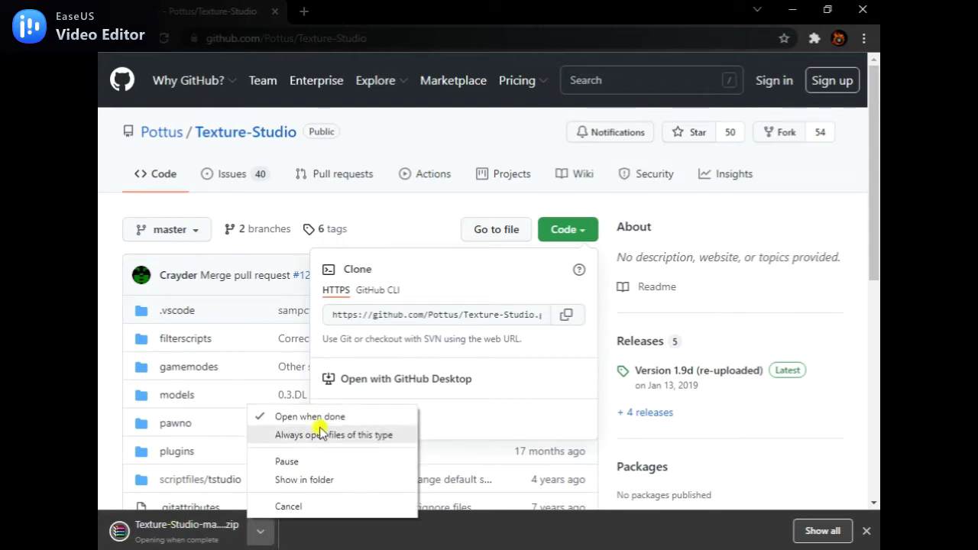
{"action": "left_click", "coordinate": [319, 478]}
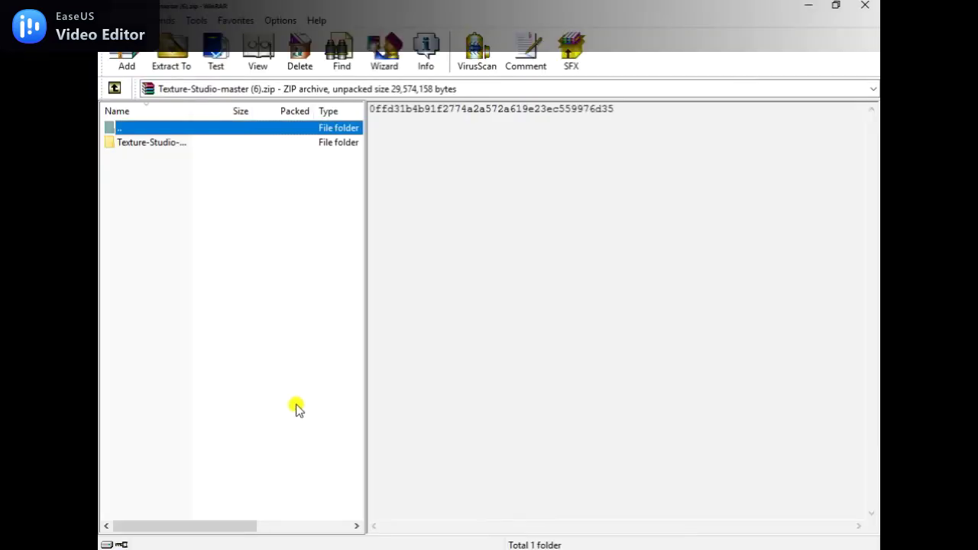
{"action": "left_click", "coordinate": [204, 142]}
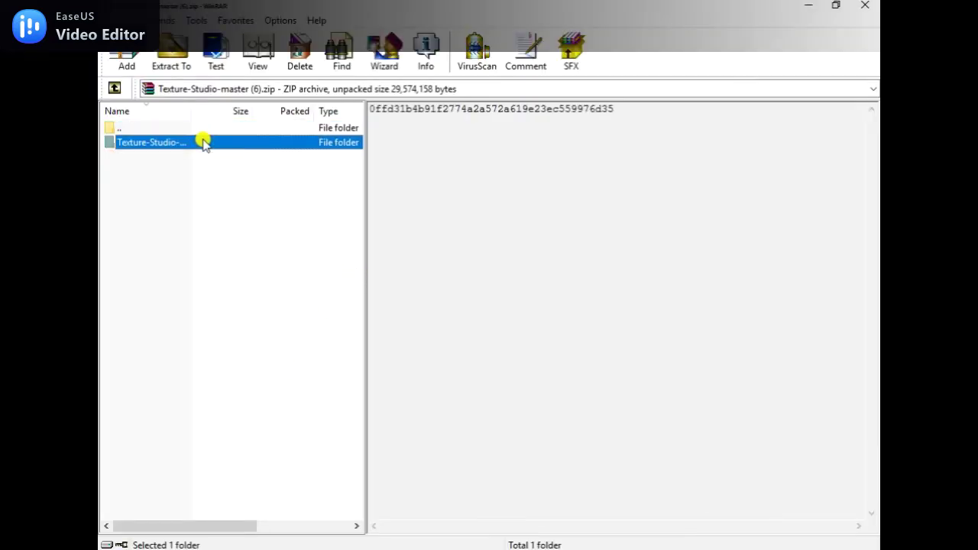
{"action": "double_click", "coordinate": [204, 142]}
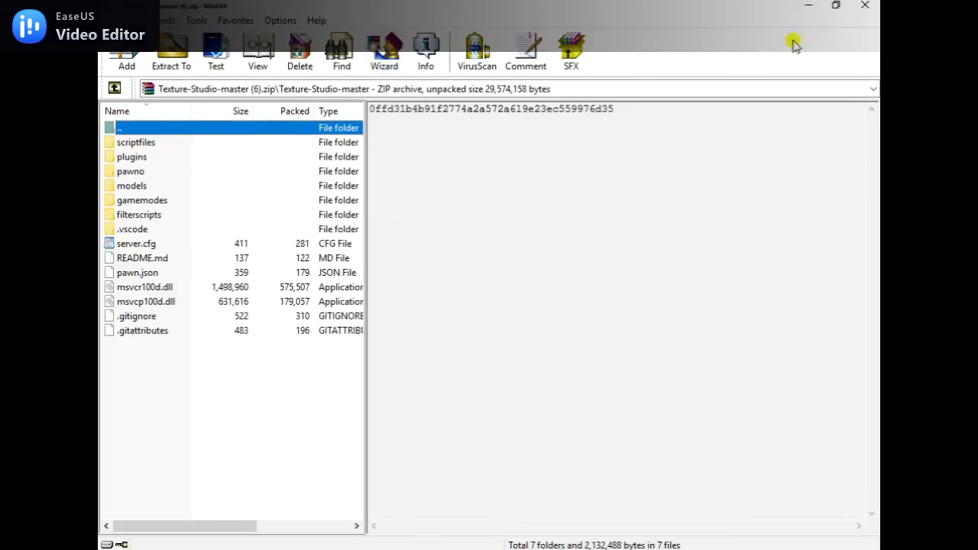
{"action": "left_click", "coordinate": [862, 7]}
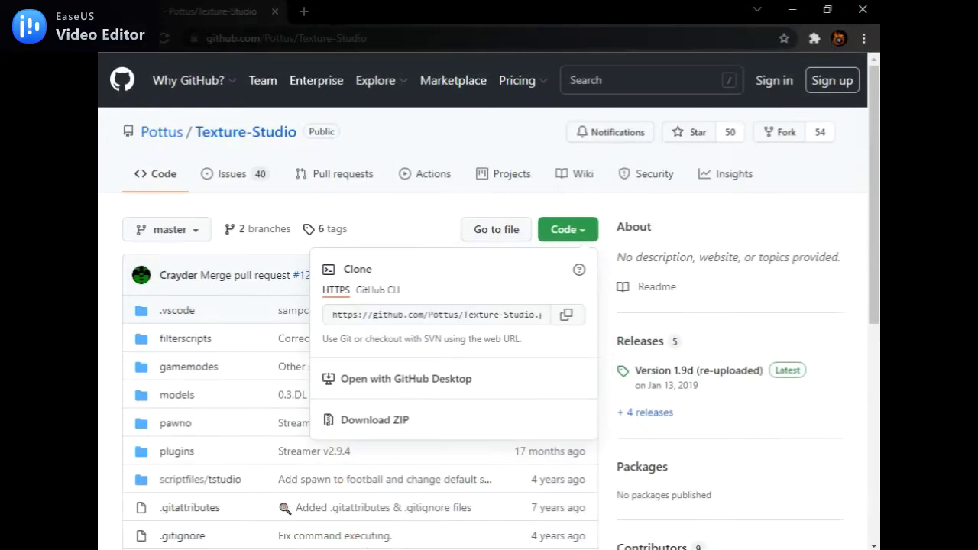
- Open Chrome's download list and show the newest download, Texture-Studio-master (6).zip, in its folder
{"action": "left_click", "coordinate": [864, 39]}
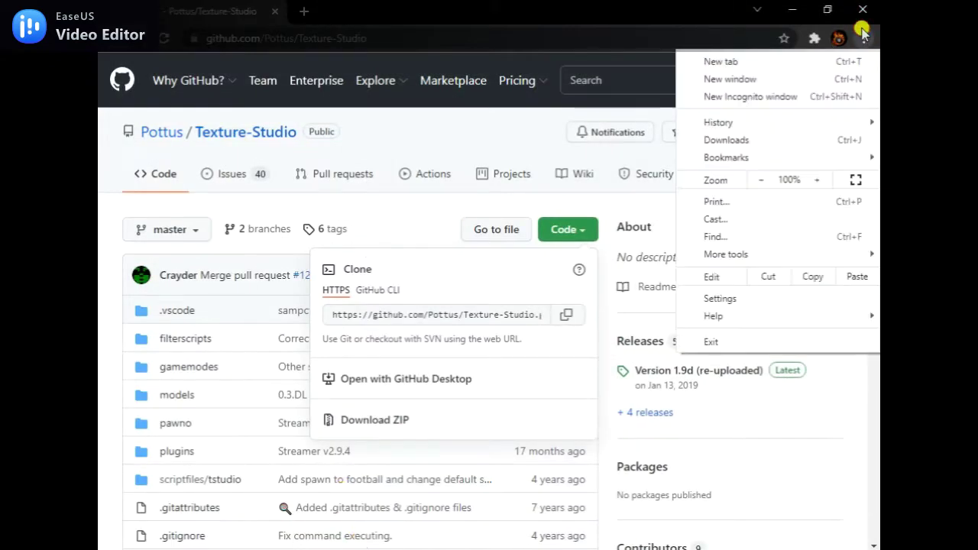
{"action": "left_click", "coordinate": [713, 138]}
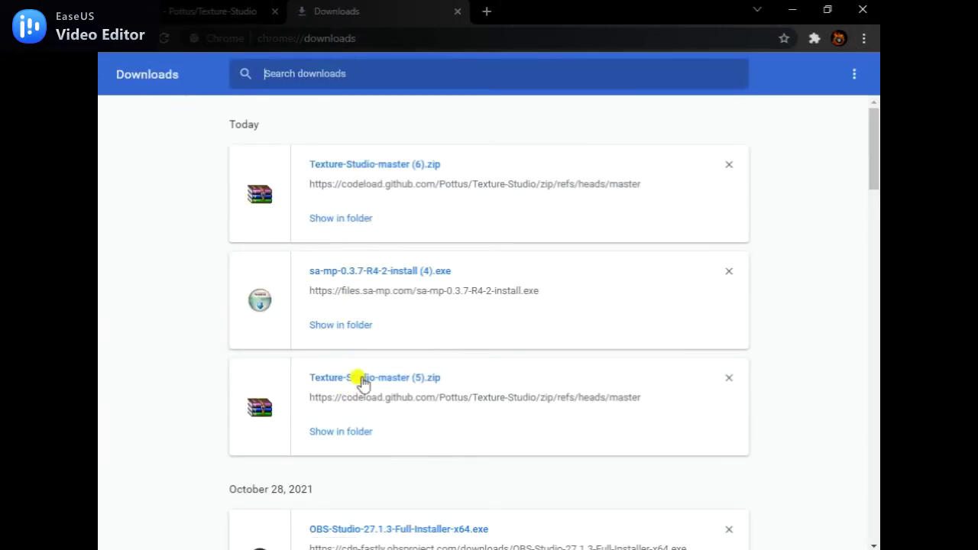
{"action": "scroll", "coordinate": [459, 275], "scroll_direction": "down", "scroll_amount": 1}
{"action": "scroll", "coordinate": [351, 276], "scroll_direction": "up", "scroll_amount": 1}
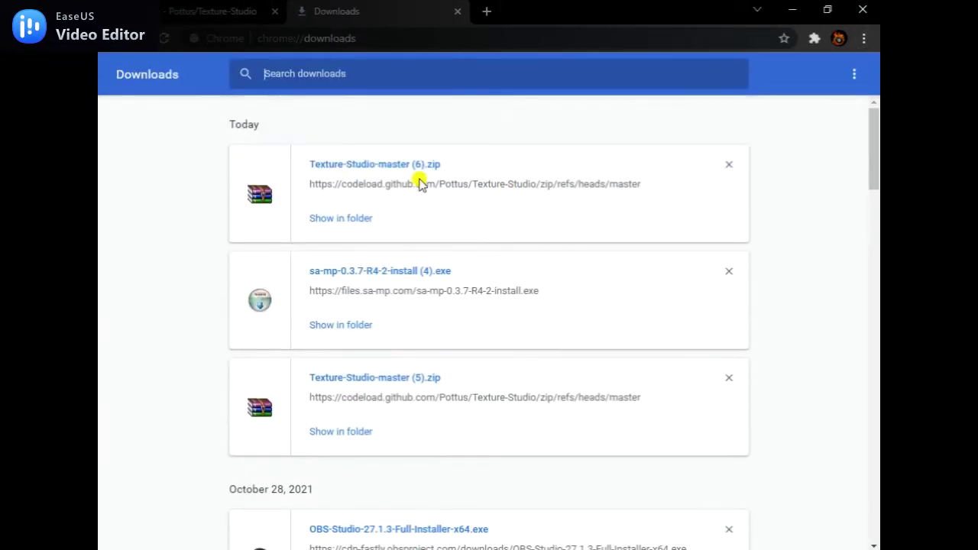
{"action": "left_click", "coordinate": [356, 221]}
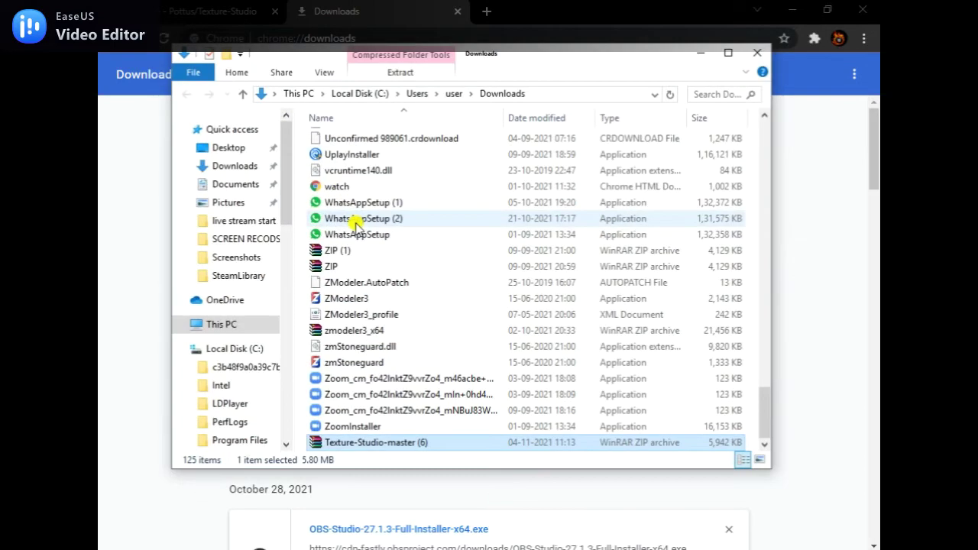
- Extract the Texture-Studio-master (6) archive with the Desktop as the destination path
{"action": "right_click", "coordinate": [401, 442]}
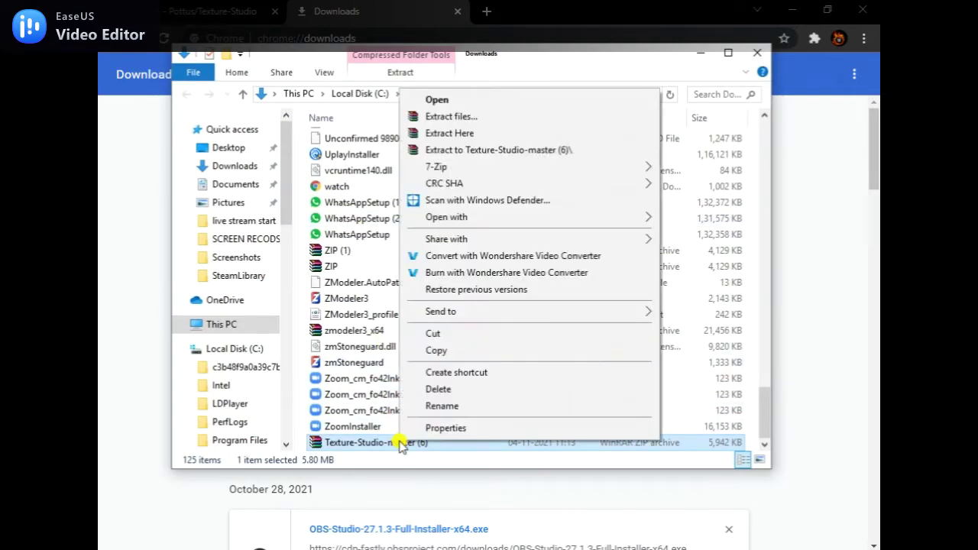
{"action": "left_click", "coordinate": [487, 121]}
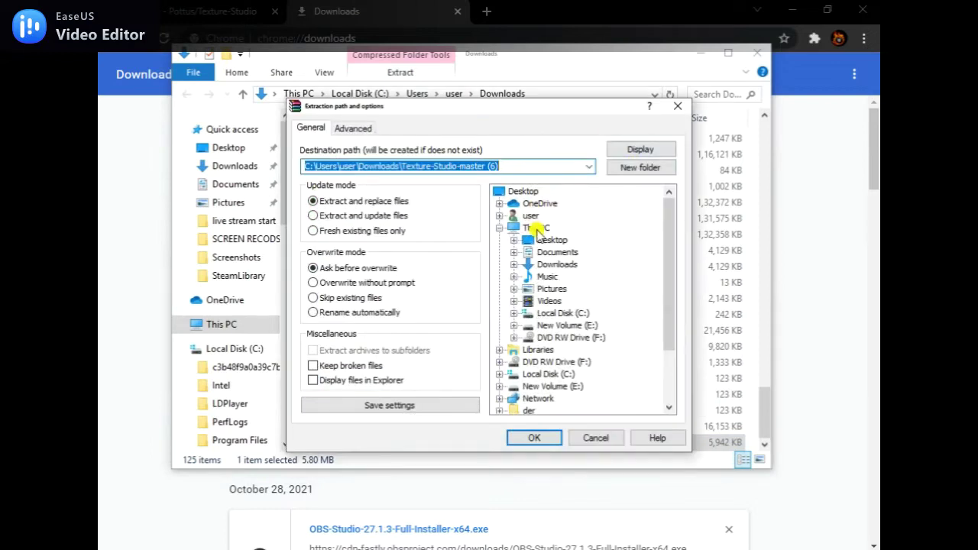
{"action": "double_click", "coordinate": [527, 241]}
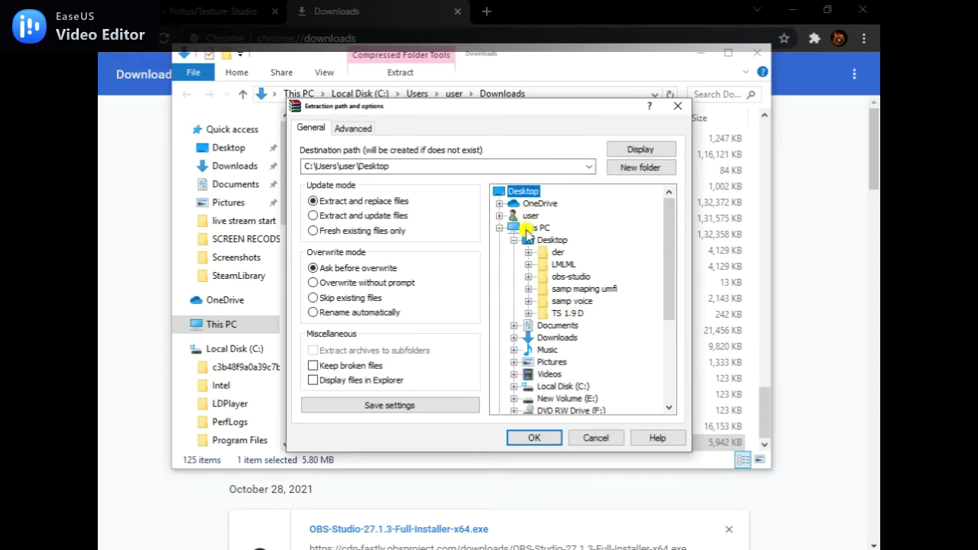
{"action": "left_click", "coordinate": [534, 437]}
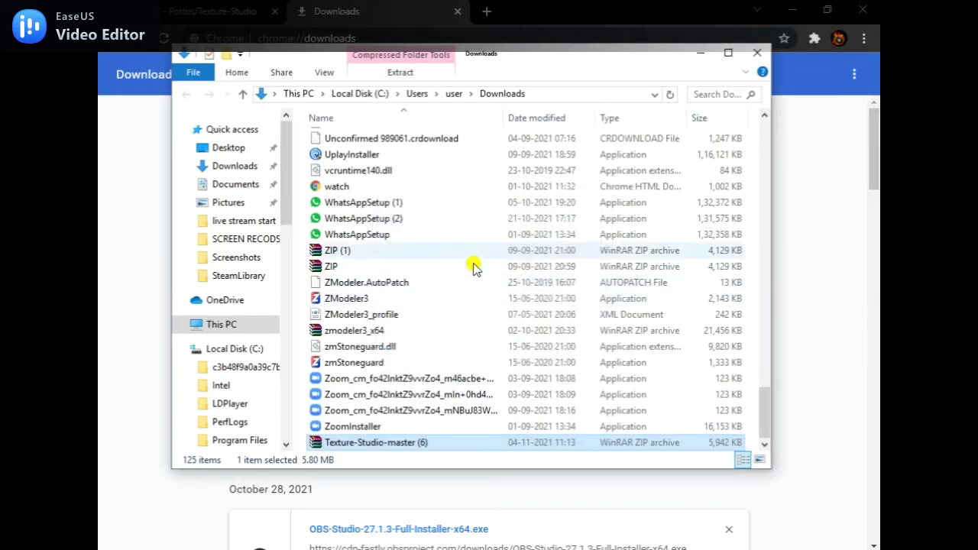
- Minimize the open windows, then move the extracted Texture-Studio-master folder to an empty area of the desktop and open it
{"action": "left_click", "coordinate": [701, 53]}
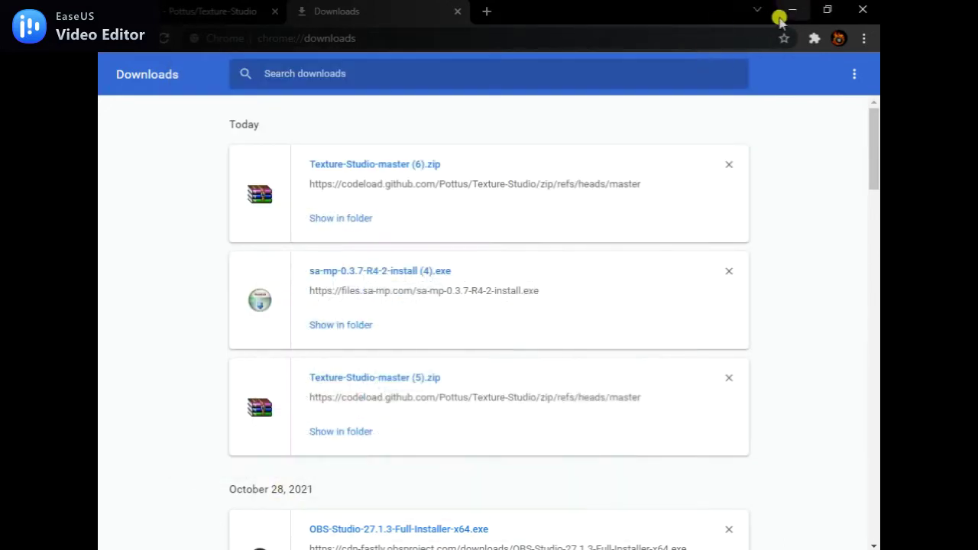
{"action": "left_click", "coordinate": [780, 18]}
{"action": "left_click_drag", "start_coordinate": [307, 506], "coordinate": [644, 260]}
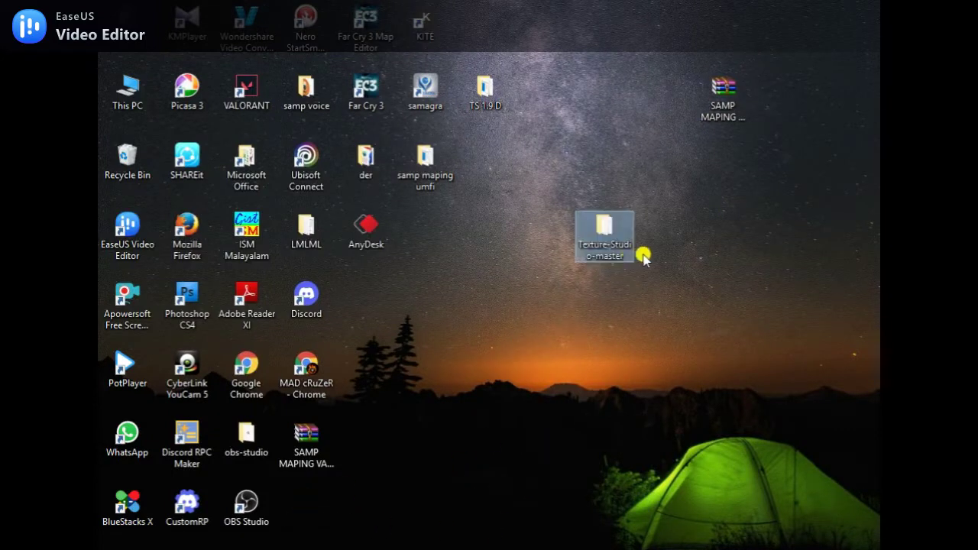
{"action": "double_click", "coordinate": [601, 243]}
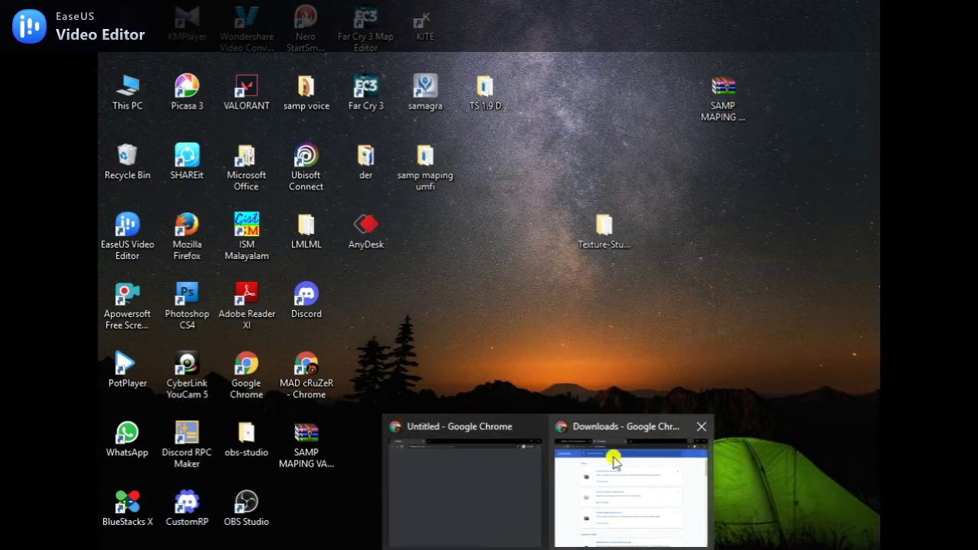
{"action": "mouse_move", "coordinate": [615, 501]}
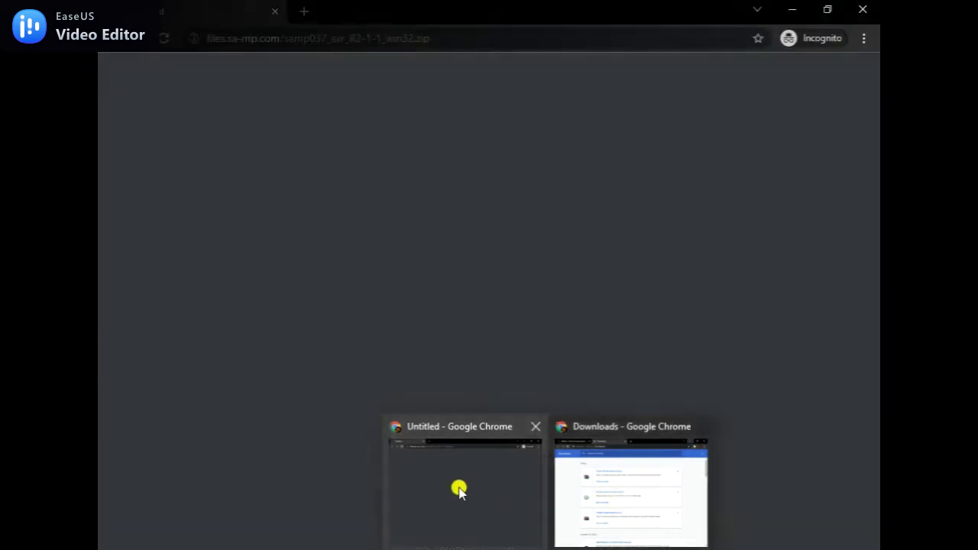
{"action": "left_click", "coordinate": [459, 486]}
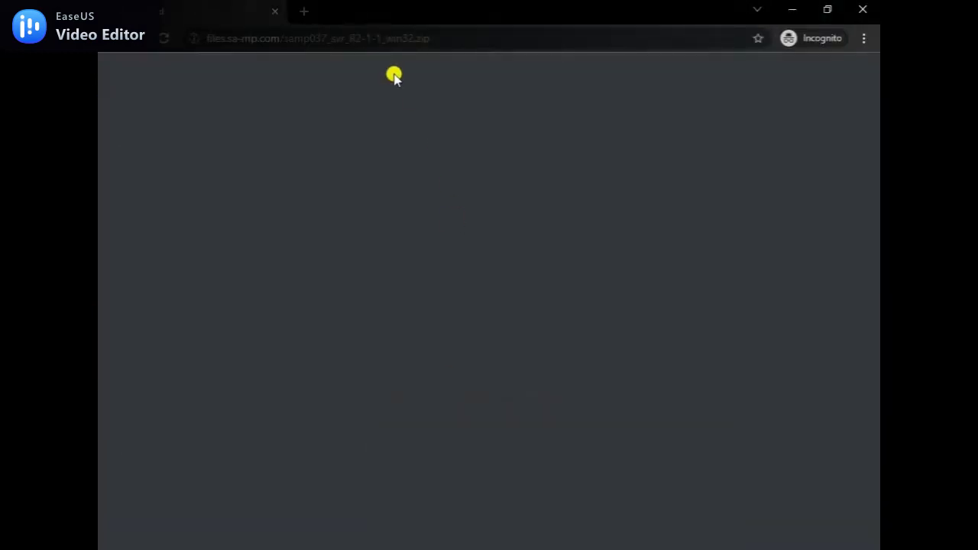
{"action": "left_click", "coordinate": [298, 11]}
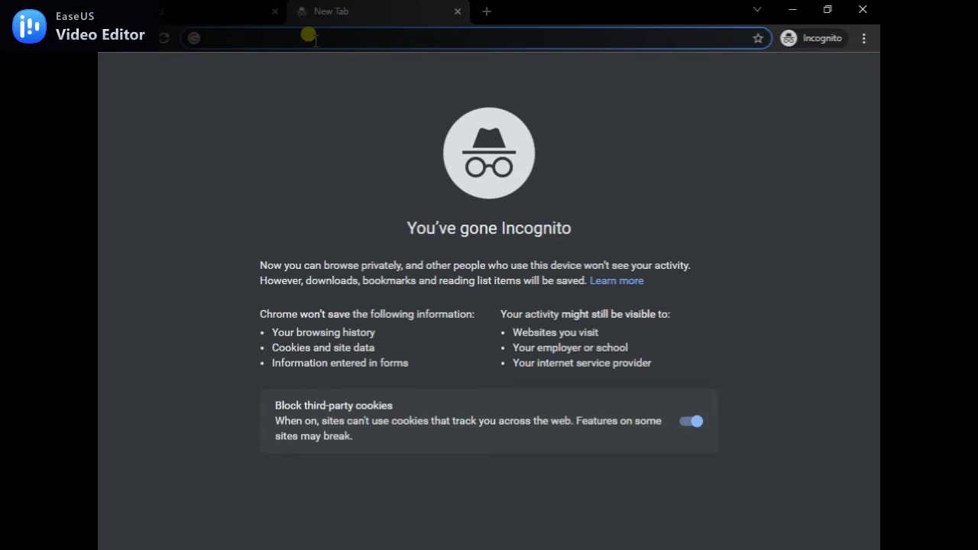
{"action": "type", "text": "GTA SAMP"}
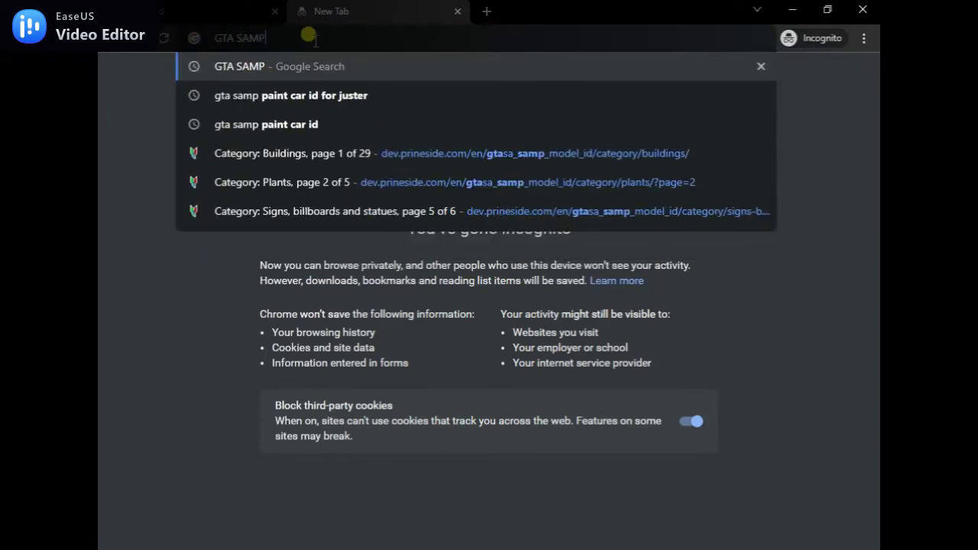
{"action": "key", "text": "Return"}
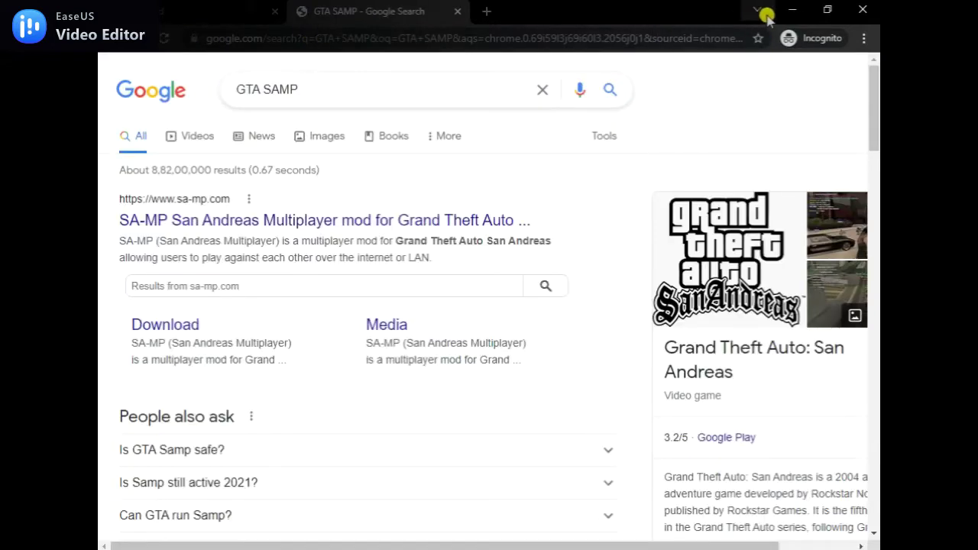
{"action": "left_click", "coordinate": [810, 38]}
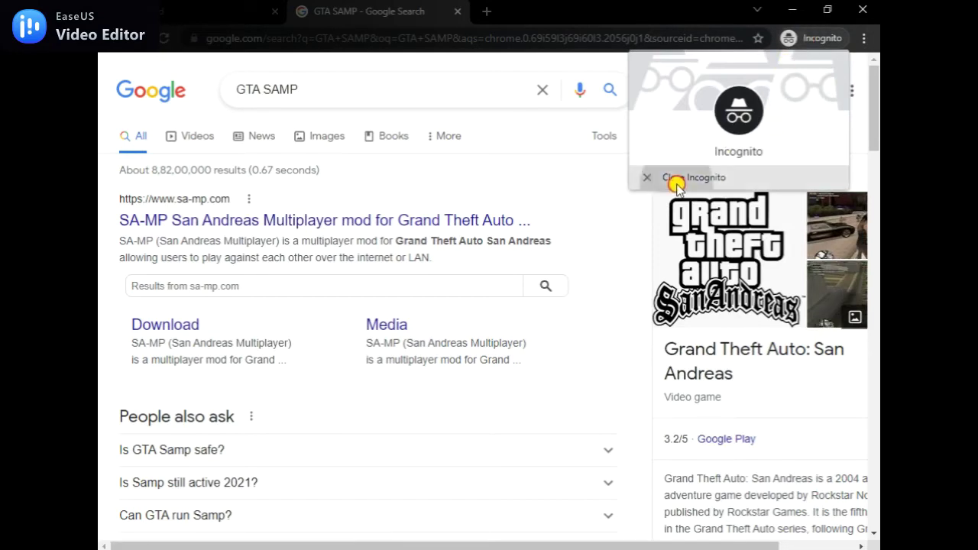
{"action": "left_click", "coordinate": [677, 182]}
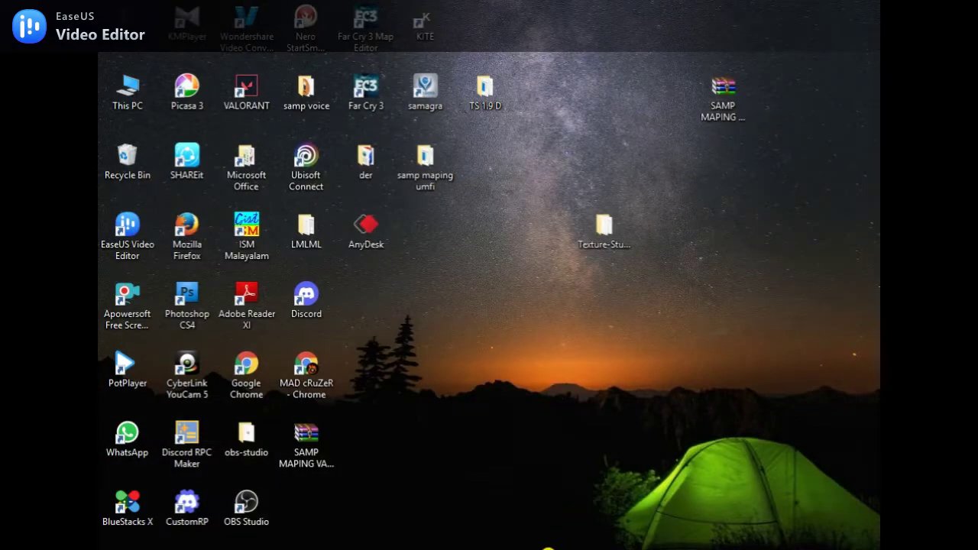
- Return to the regular Chrome window and search Google for "TGTA SAMP" in a new tab
{"action": "left_click", "coordinate": [548, 549]}
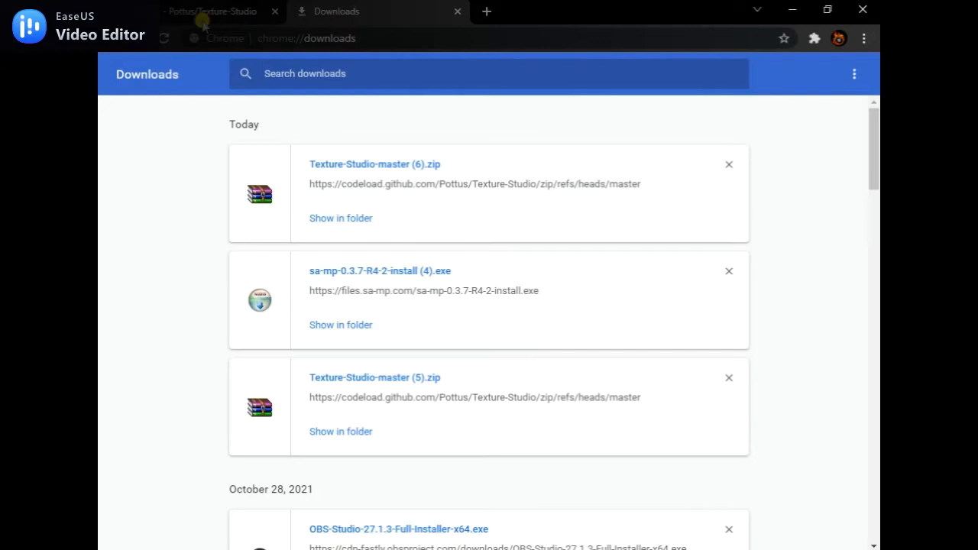
{"action": "left_click", "coordinate": [207, 16]}
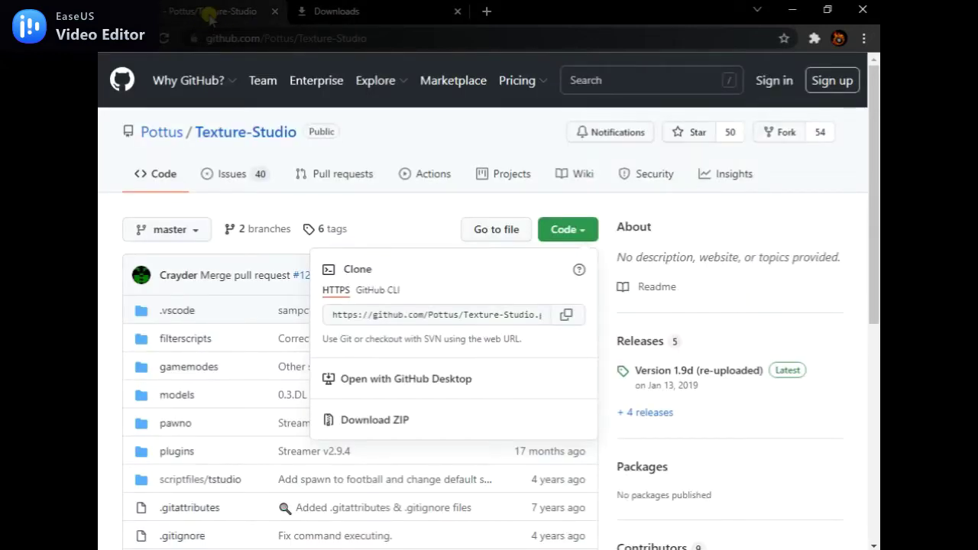
{"action": "left_click", "coordinate": [485, 12]}
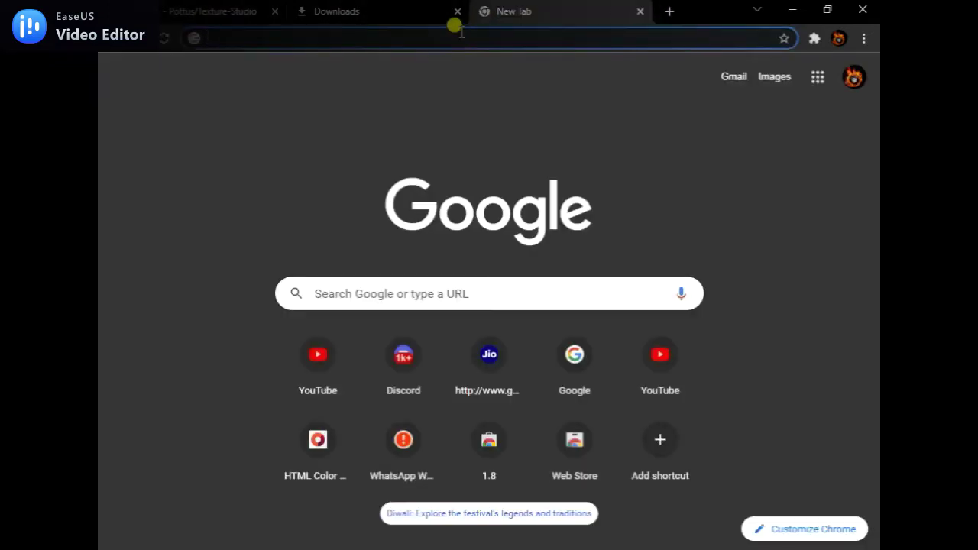
{"action": "type", "text": "T"}
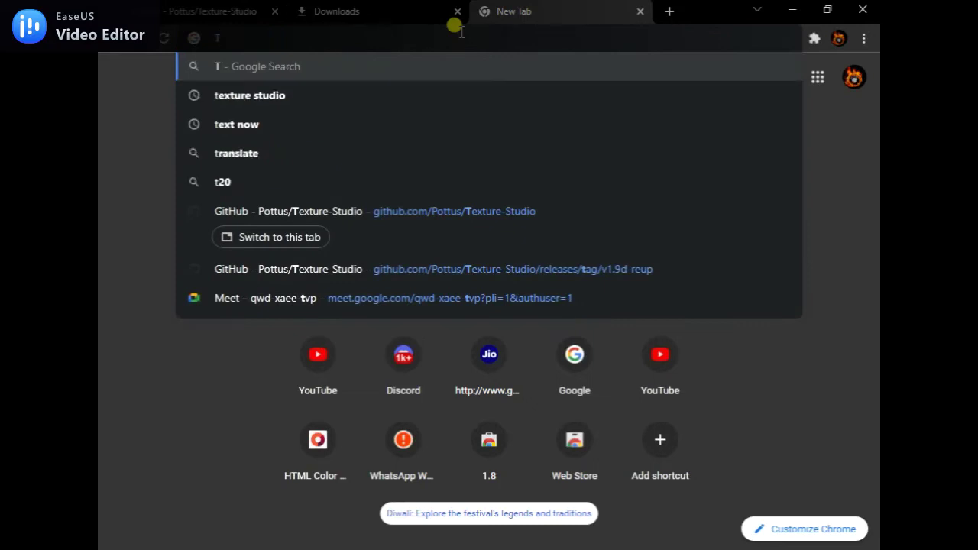
{"action": "type", "text": "GTA SAMP"}
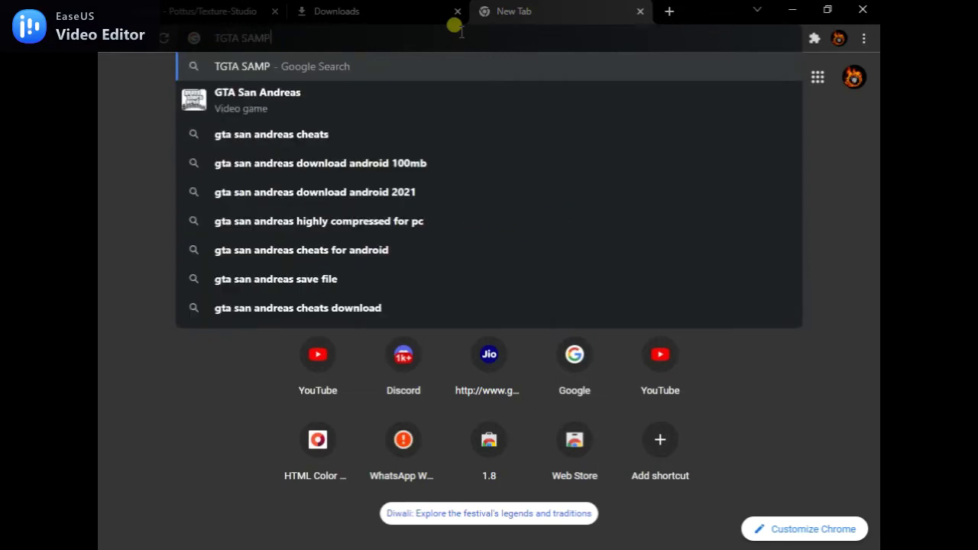
{"action": "key", "text": "Return"}
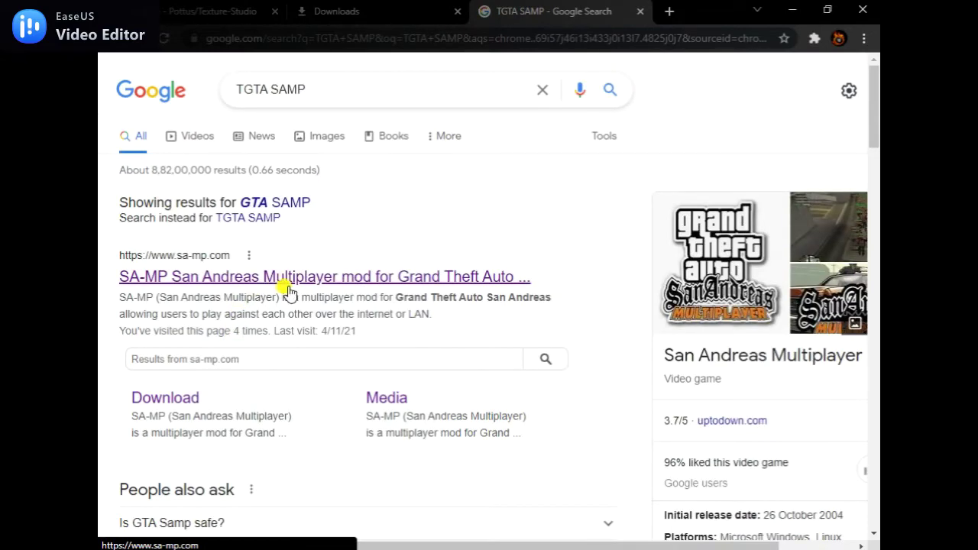
- Open the SA-MP San Andreas Multiplayer website from the search results and go to its Downloads page
{"action": "left_click", "coordinate": [338, 284]}
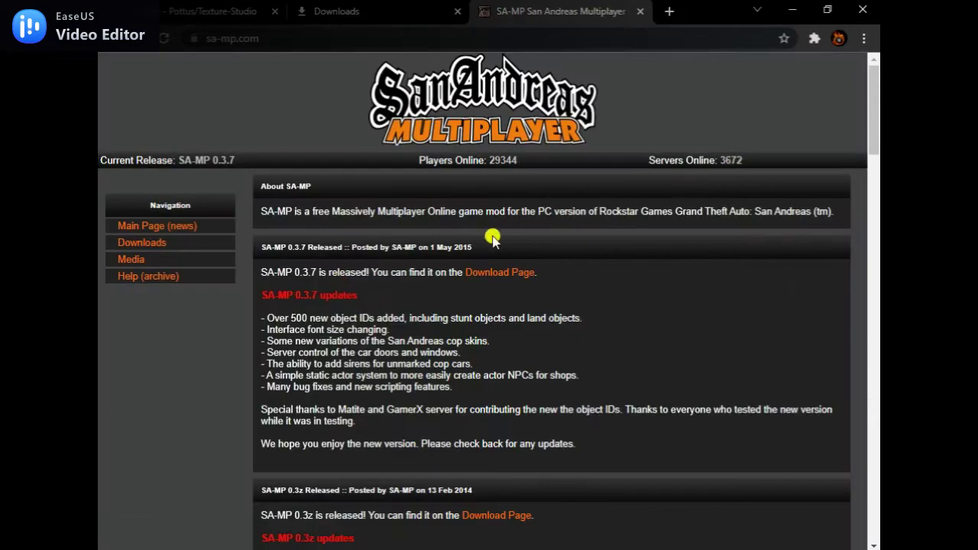
{"action": "left_click", "coordinate": [158, 243]}
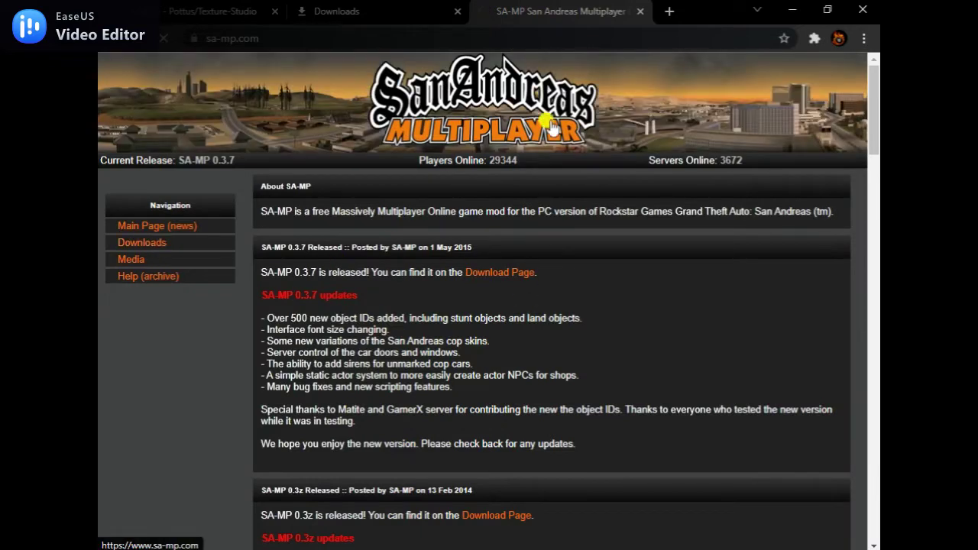
{"action": "scroll", "coordinate": [634, 273], "scroll_direction": "down", "scroll_amount": 1}
{"action": "scroll", "coordinate": [640, 295], "scroll_direction": "up", "scroll_amount": 1}
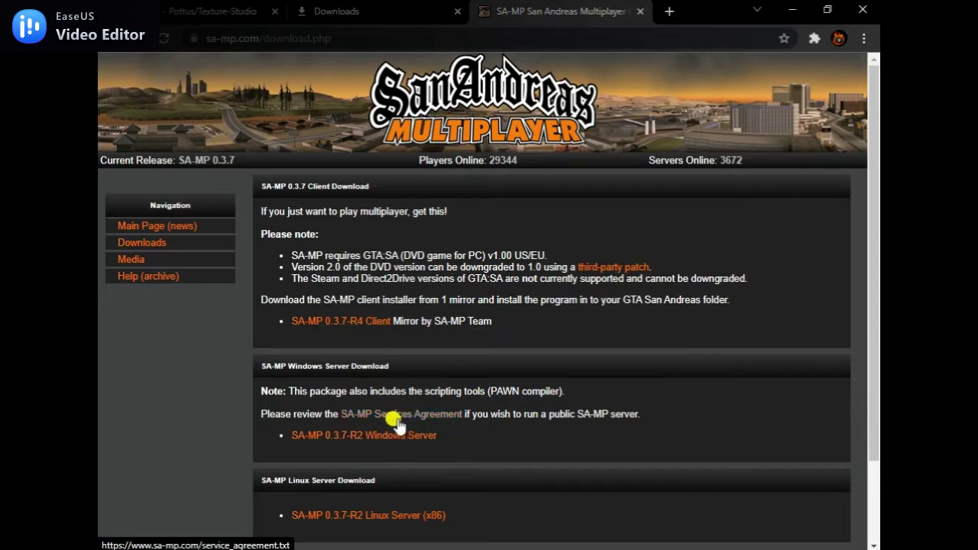
- Open the SA-MP Services Agreement, look through its terms and return to the download page
{"action": "left_click", "coordinate": [396, 415]}
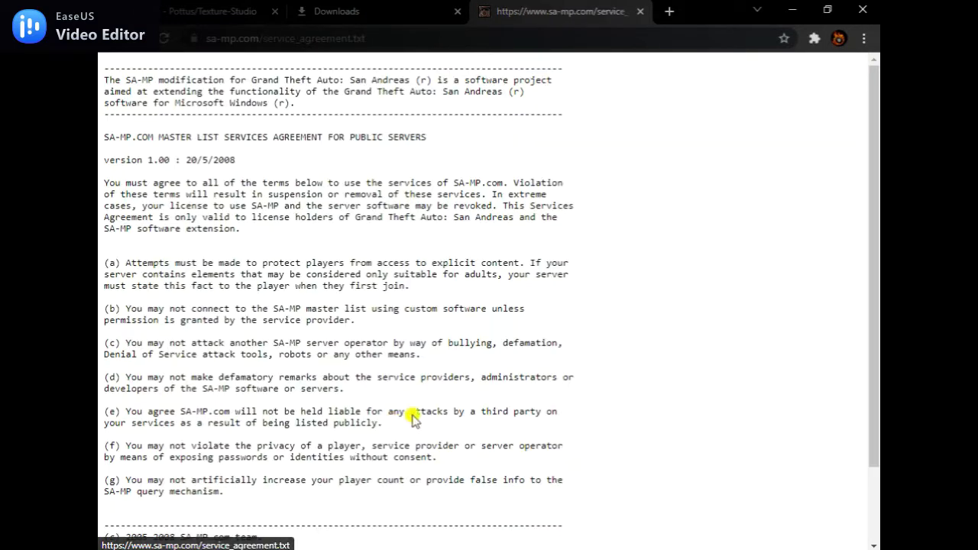
{"action": "scroll", "coordinate": [483, 276], "scroll_direction": "down", "scroll_amount": 2}
{"action": "scroll", "coordinate": [483, 277], "scroll_direction": "up", "scroll_amount": 2}
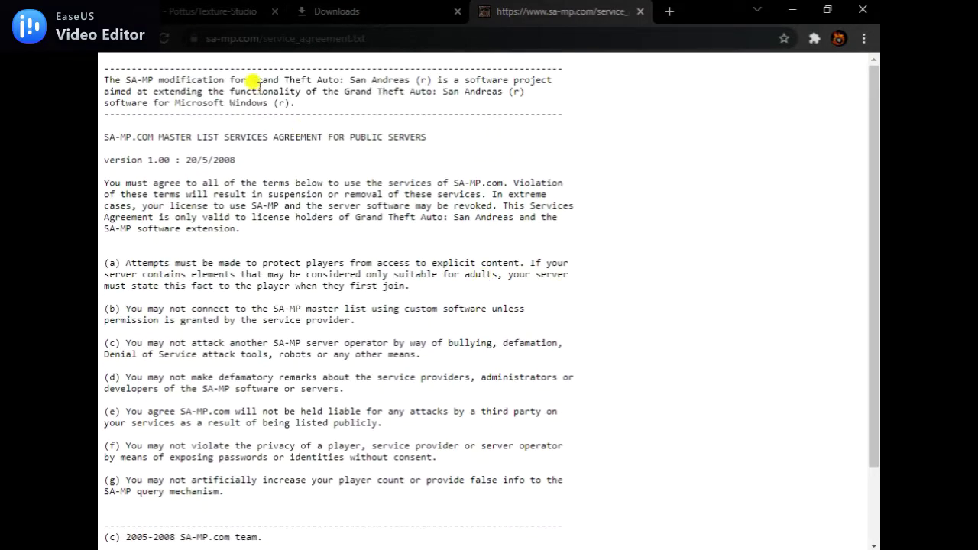
{"action": "left_click_drag", "start_coordinate": [125, 97], "coordinate": [564, 32]}
{"action": "key", "text": "alt+Left"}
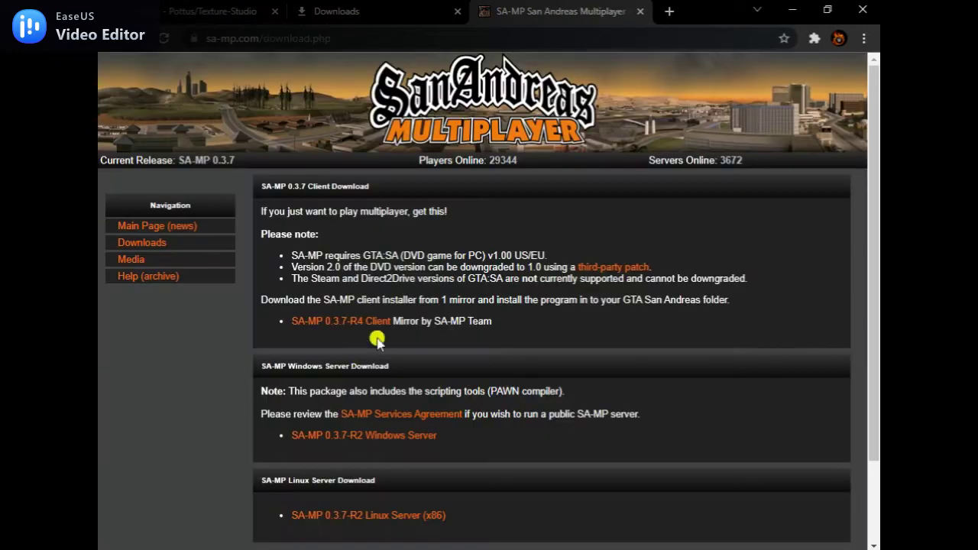
- Inspect the SA-MP 0.3.7-R2 Windows Server download link and examine its address in the page's HTML code
{"action": "right_click", "coordinate": [370, 441]}
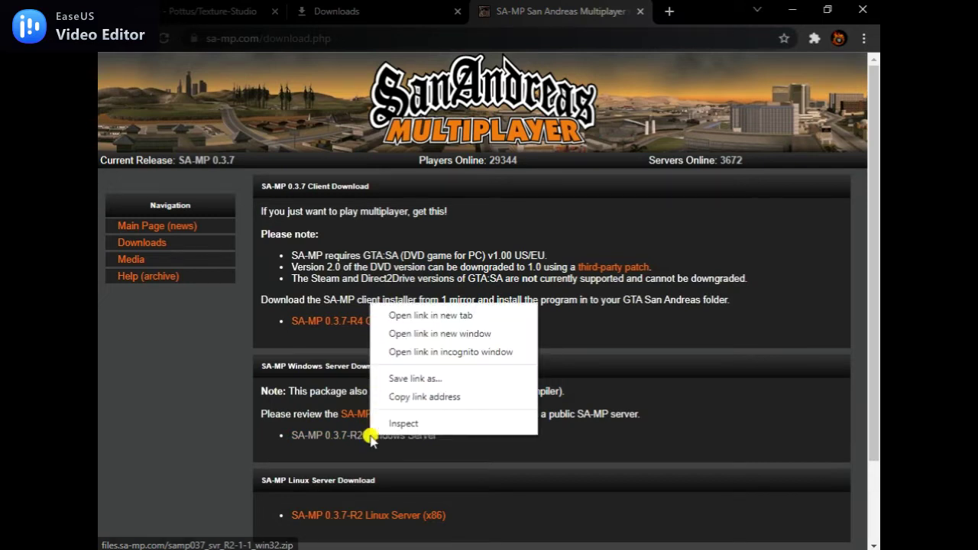
{"action": "left_click", "coordinate": [403, 425]}
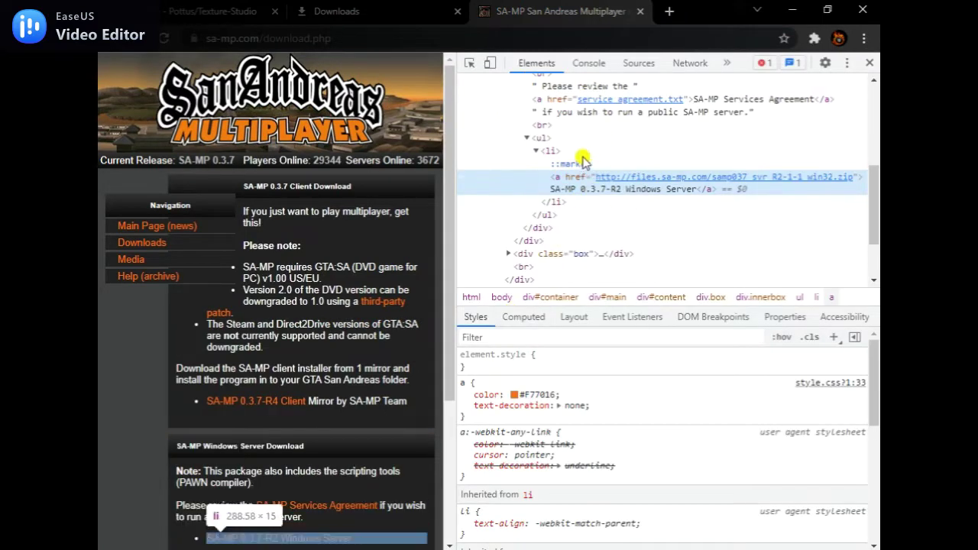
{"action": "scroll", "coordinate": [612, 203], "scroll_direction": "up", "scroll_amount": 3}
{"action": "scroll", "coordinate": [612, 152], "scroll_direction": "down", "scroll_amount": 5}
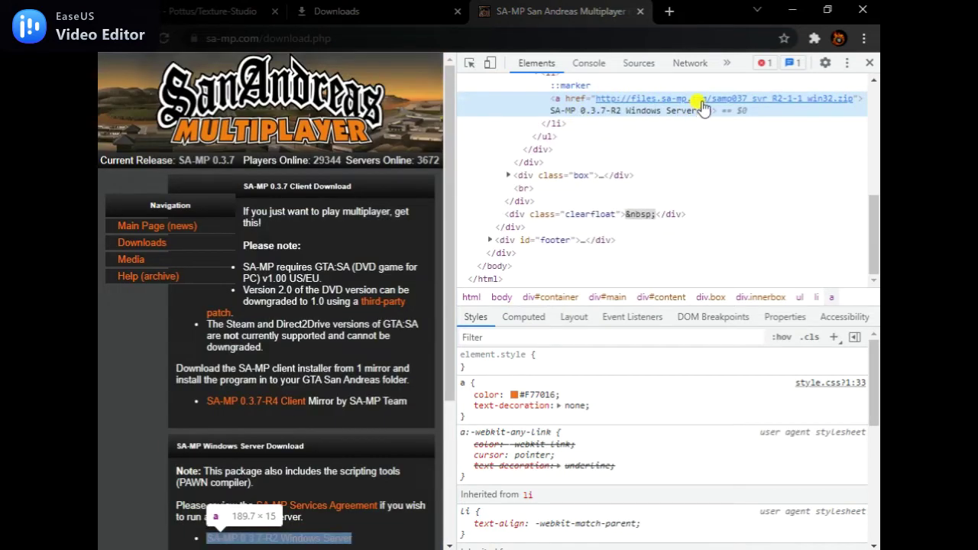
{"action": "scroll", "coordinate": [706, 106], "scroll_direction": "up", "scroll_amount": 2}
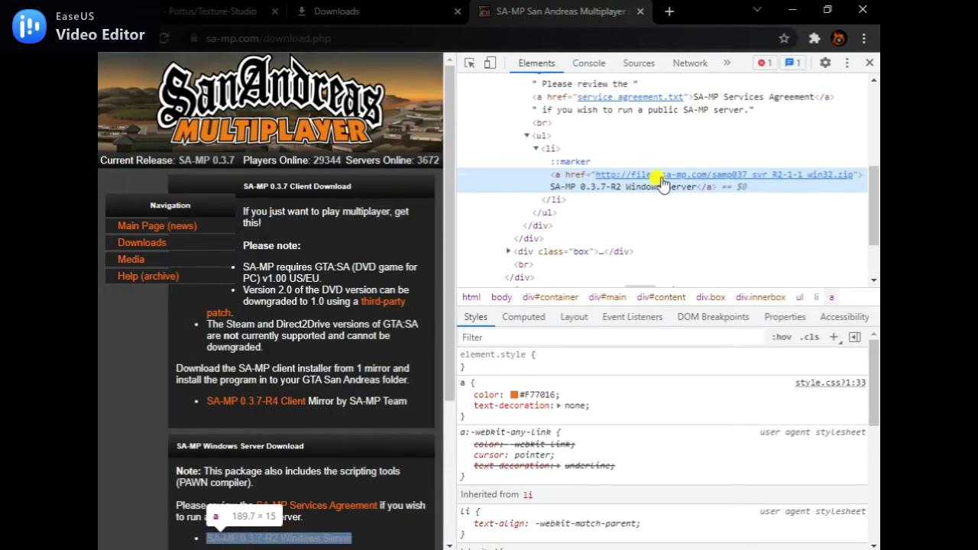
{"action": "scroll", "coordinate": [713, 180], "scroll_direction": "down", "scroll_amount": 2}
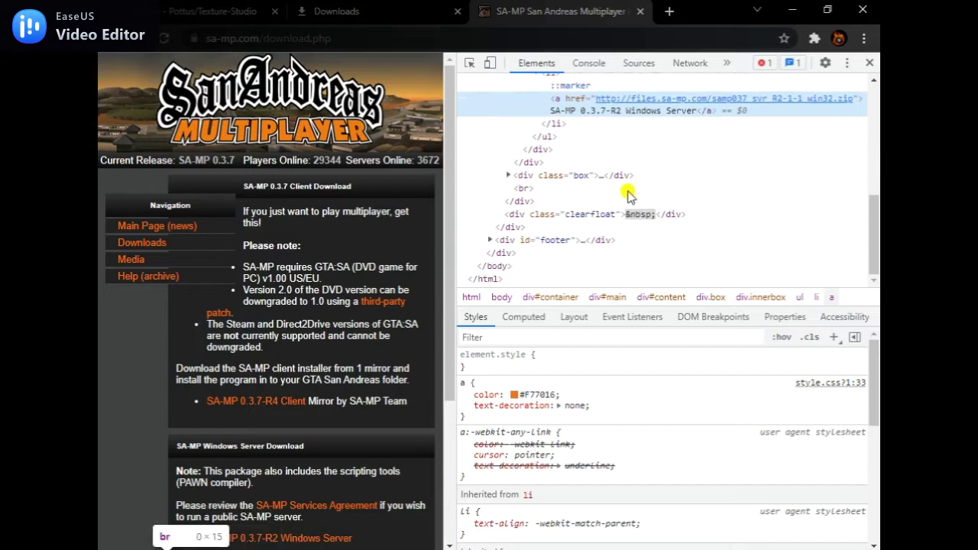
- Download the SA-MP 0.3.7-R2 Windows server archive from its address in the page's code and close the developer tools
{"action": "scroll", "coordinate": [657, 453], "scroll_direction": "down", "scroll_amount": 2}
{"action": "scroll", "coordinate": [657, 454], "scroll_direction": "down", "scroll_amount": 3}
{"action": "scroll", "coordinate": [642, 420], "scroll_direction": "up", "scroll_amount": 5}
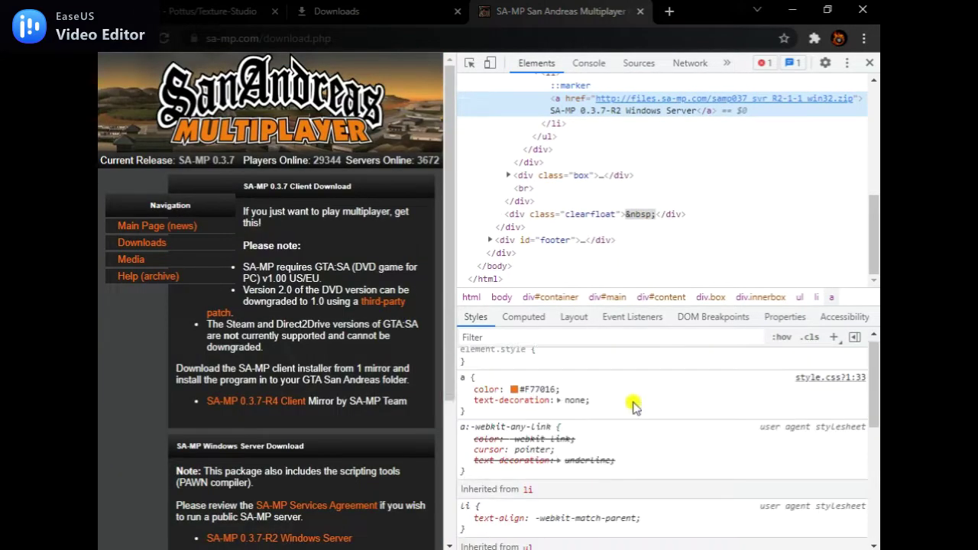
{"action": "left_click", "coordinate": [667, 100]}
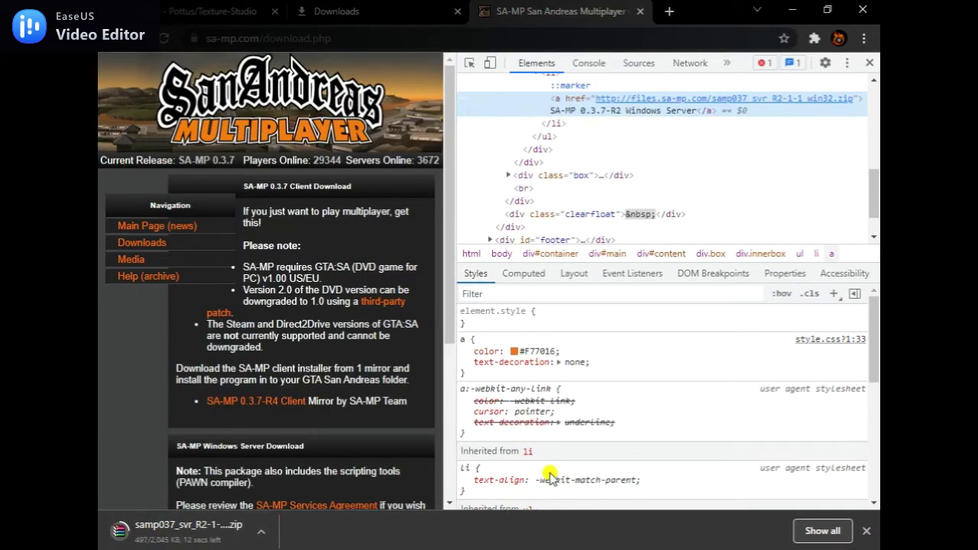
{"action": "left_click", "coordinate": [866, 532]}
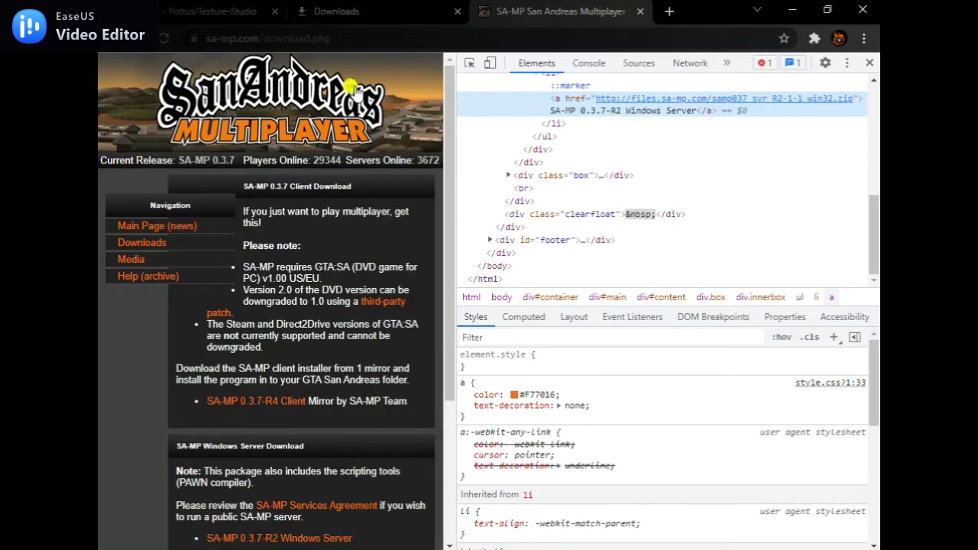
{"action": "left_click", "coordinate": [870, 62]}
- Find samp037_svr_R2-1-1_win32 (2).zip in the browser's download list and show it in its folder
{"action": "left_click", "coordinate": [866, 39]}
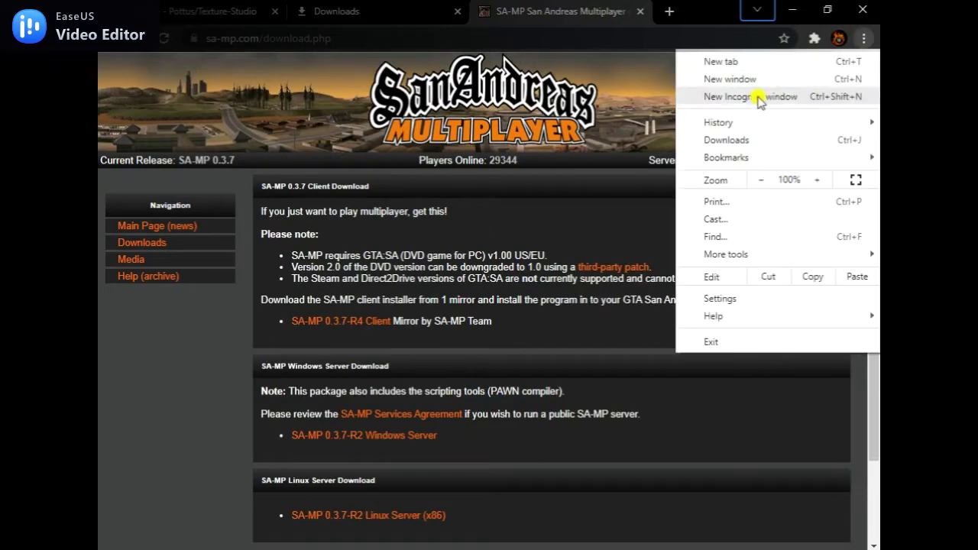
{"action": "left_click", "coordinate": [738, 138]}
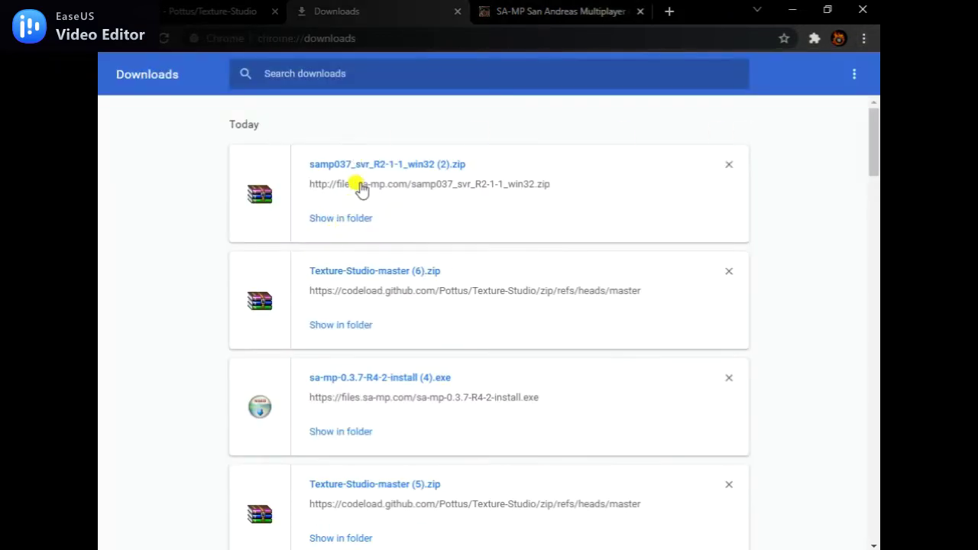
{"action": "left_click", "coordinate": [341, 220]}
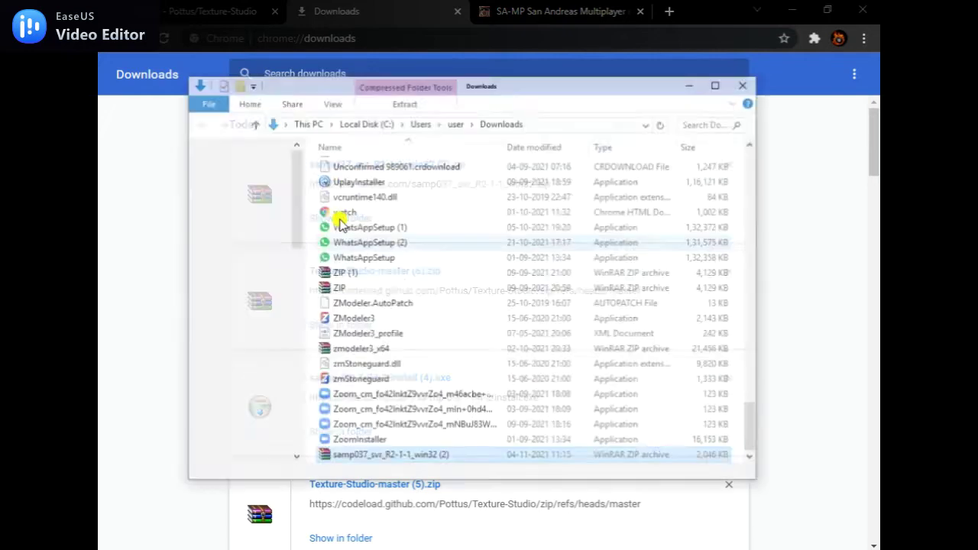
- Extract samp037_svr_R2-1-1_win32 (2).zip into the Texture-Studio-master folder on the Desktop
{"action": "right_click", "coordinate": [450, 444]}
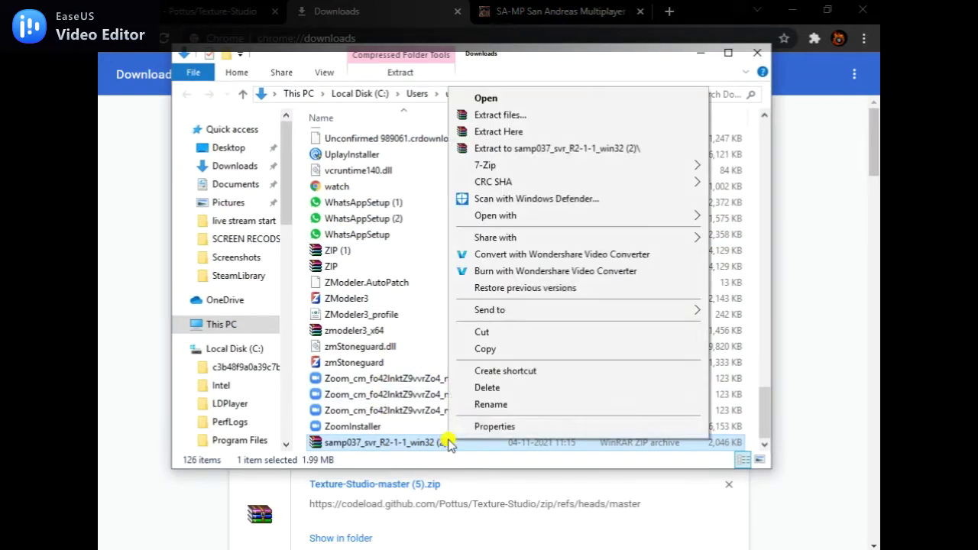
{"action": "left_click", "coordinate": [533, 117]}
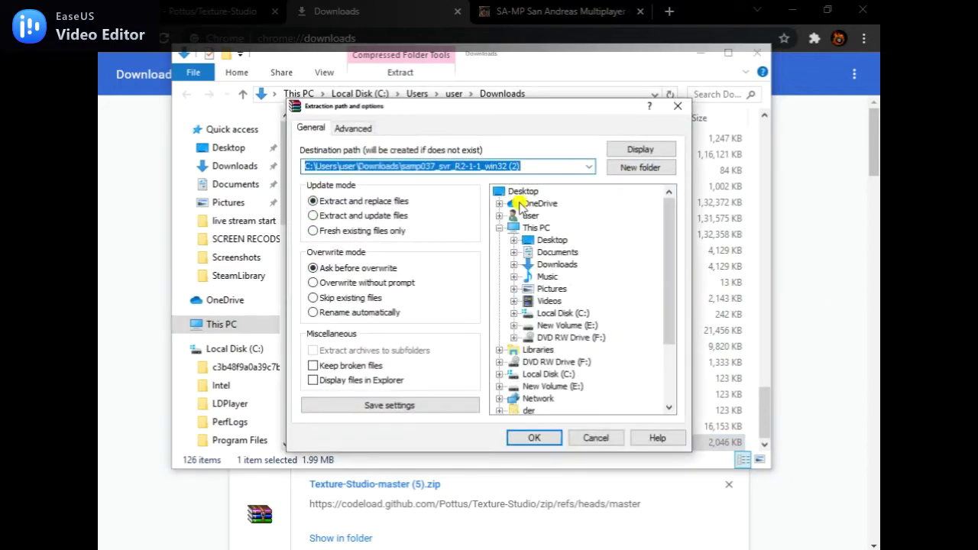
{"action": "left_click", "coordinate": [521, 192]}
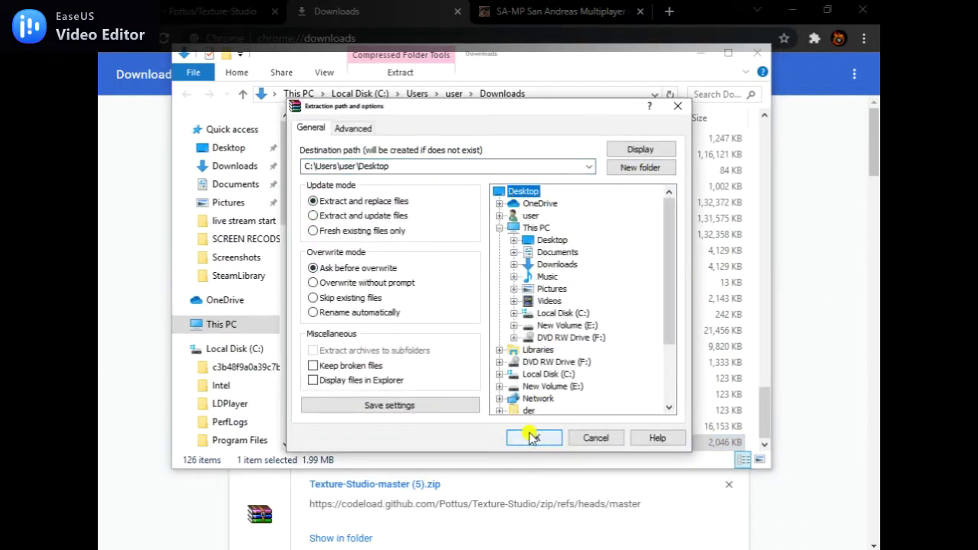
{"action": "left_click", "coordinate": [556, 240]}
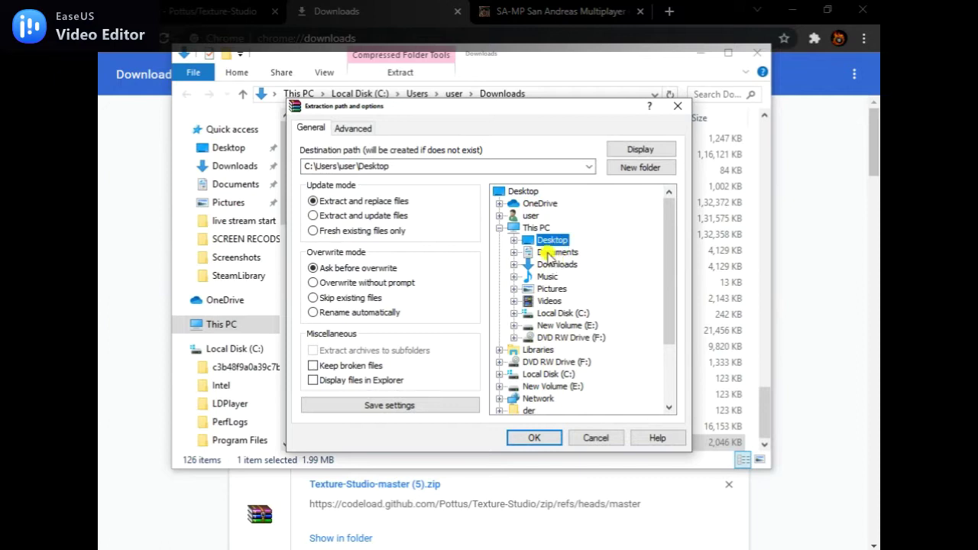
{"action": "left_click", "coordinate": [514, 240]}
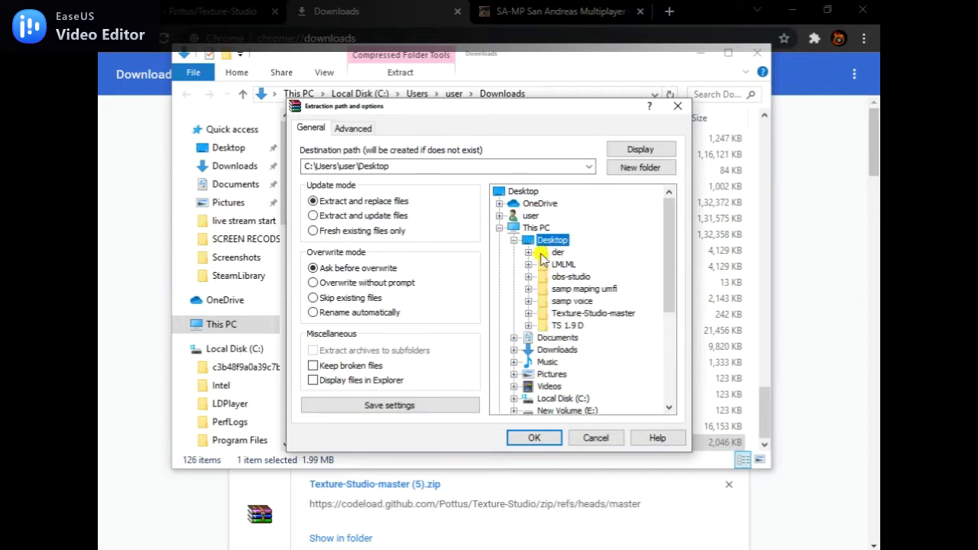
{"action": "left_click", "coordinate": [577, 324]}
{"action": "left_click", "coordinate": [571, 314]}
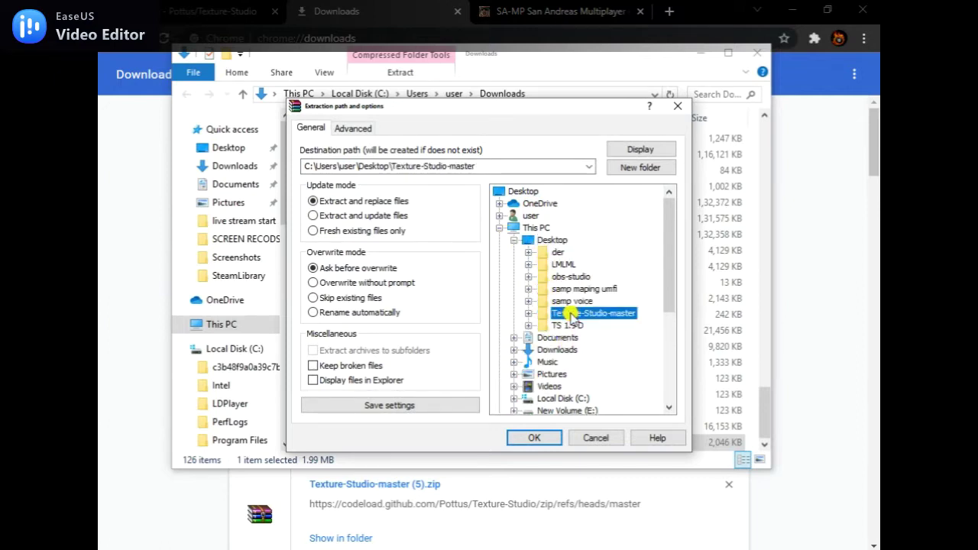
{"action": "left_click", "coordinate": [535, 438]}
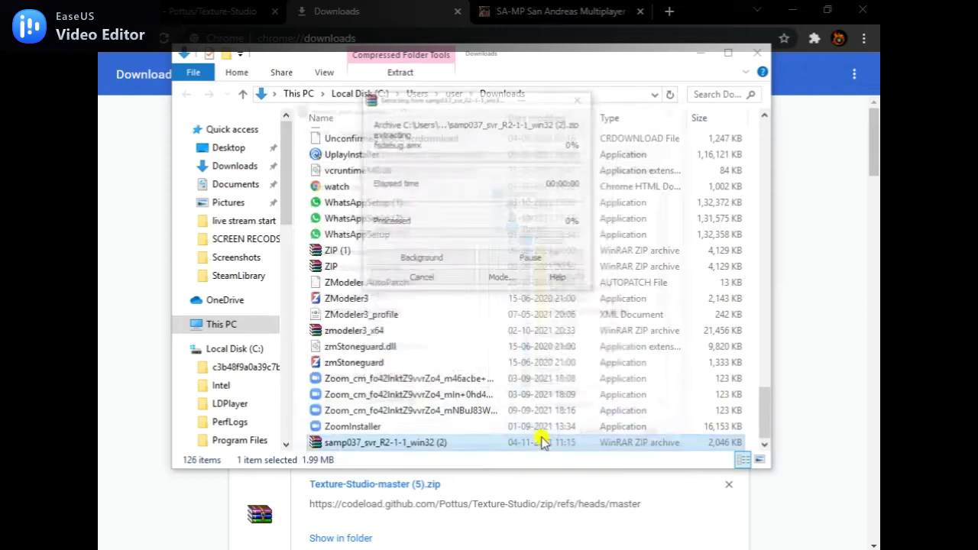
- Replace all existing files in Texture-Studio-master with the versions from the server archive
{"action": "left_click", "coordinate": [418, 362]}
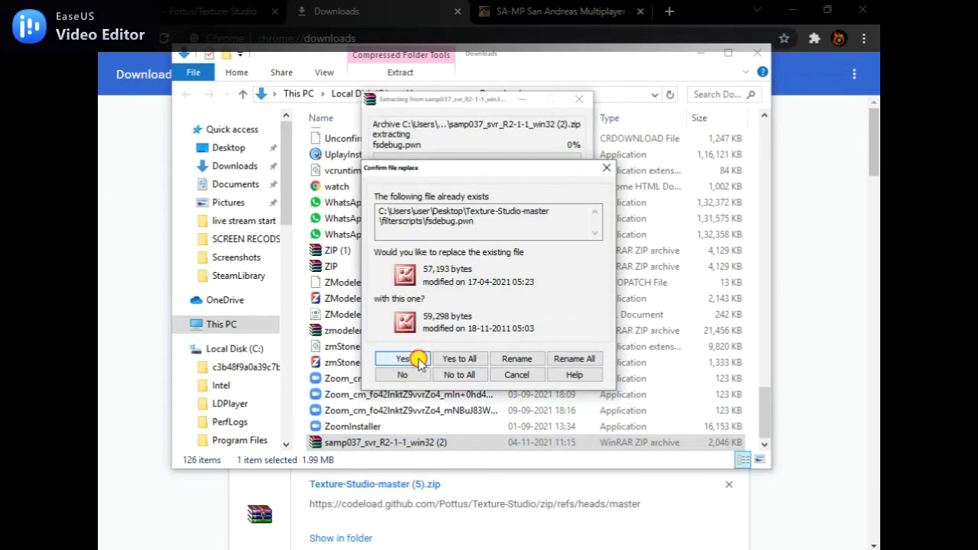
{"action": "left_click", "coordinate": [417, 363]}
{"action": "left_click", "coordinate": [415, 366]}
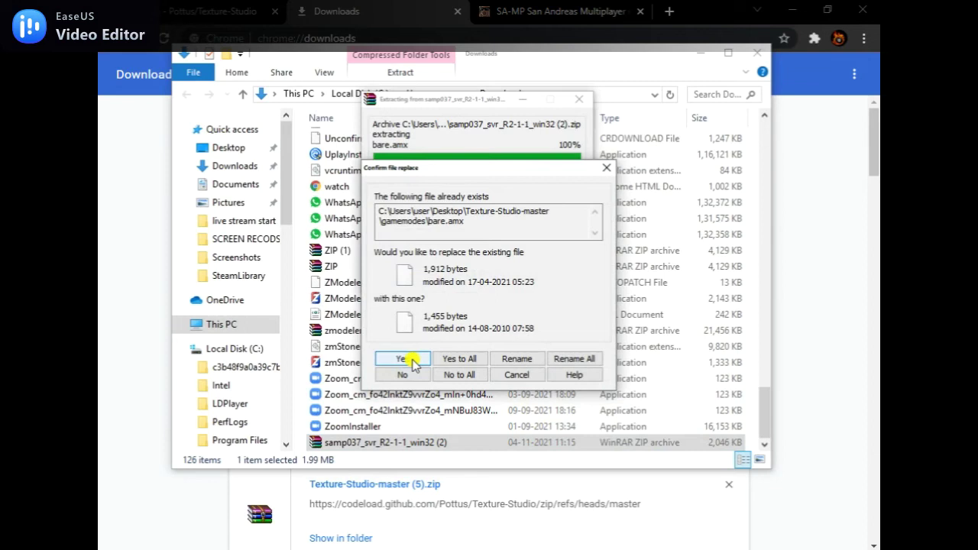
{"action": "left_click", "coordinate": [461, 359]}
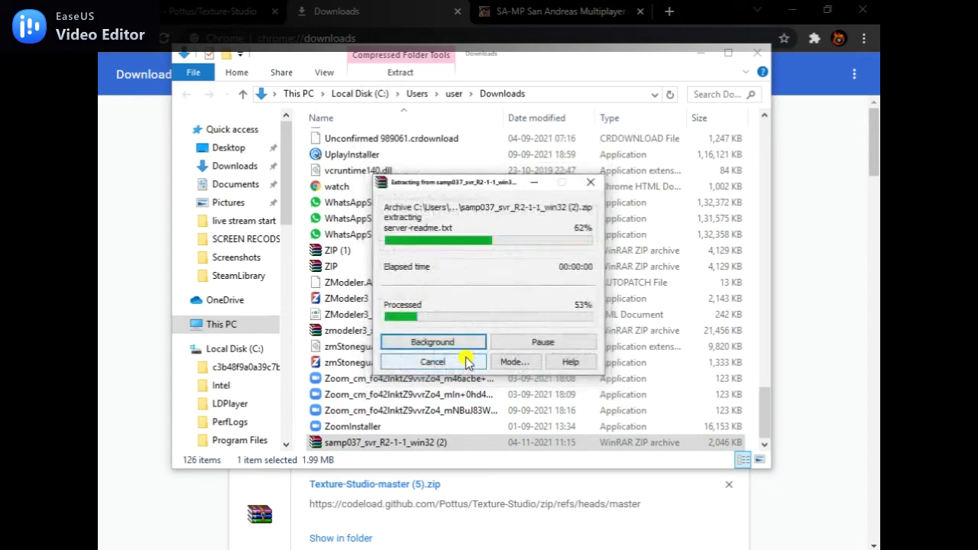
- Clear the open windows off the desktop, look through the merged files in the Texture-Studio-master folder and close it
{"action": "left_click", "coordinate": [700, 54]}
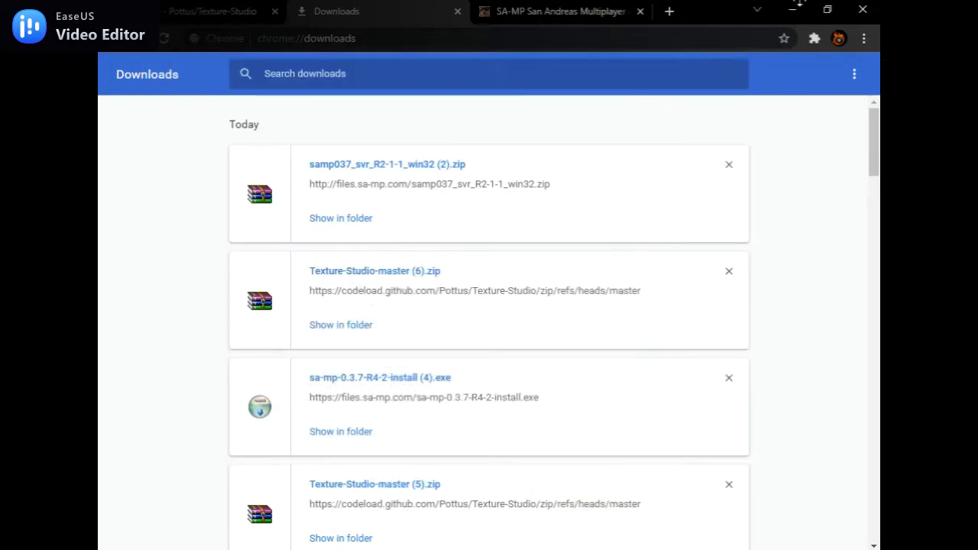
{"action": "left_click", "coordinate": [793, 12]}
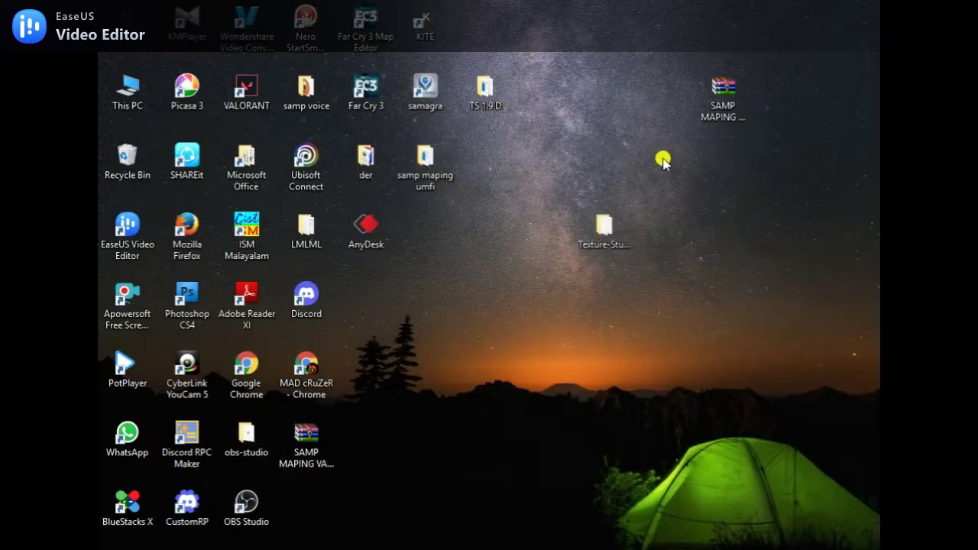
{"action": "double_click", "coordinate": [608, 217]}
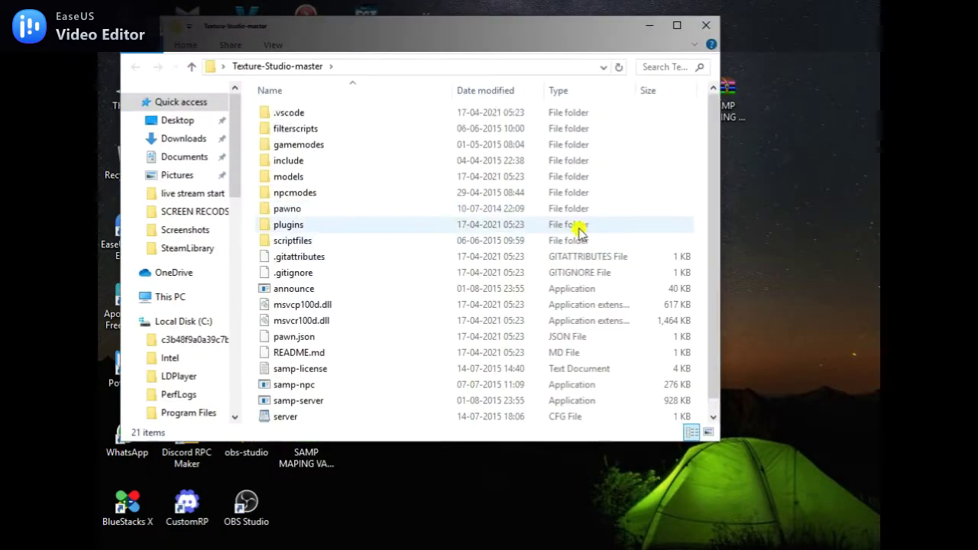
{"action": "scroll", "coordinate": [360, 137], "scroll_direction": "up", "scroll_amount": 1}
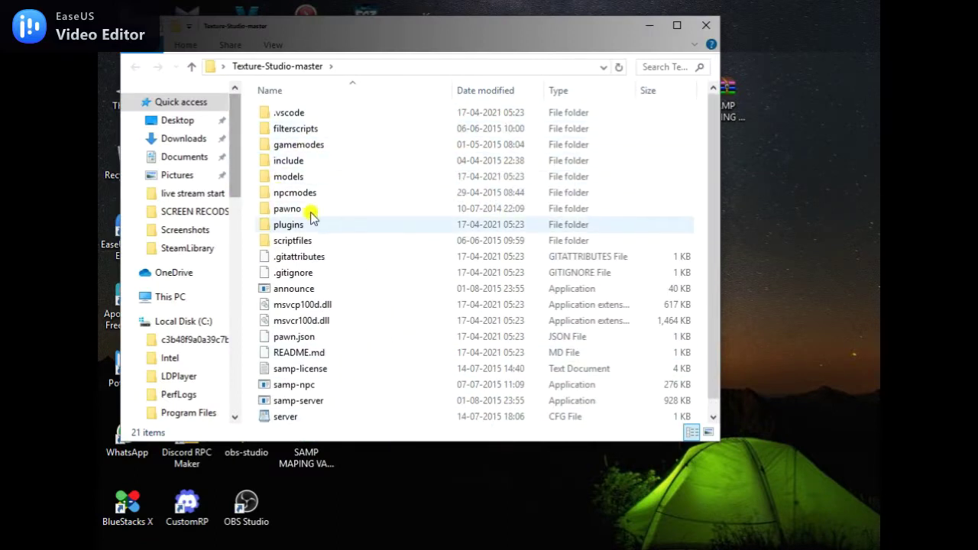
{"action": "scroll", "coordinate": [317, 268], "scroll_direction": "down", "scroll_amount": 1}
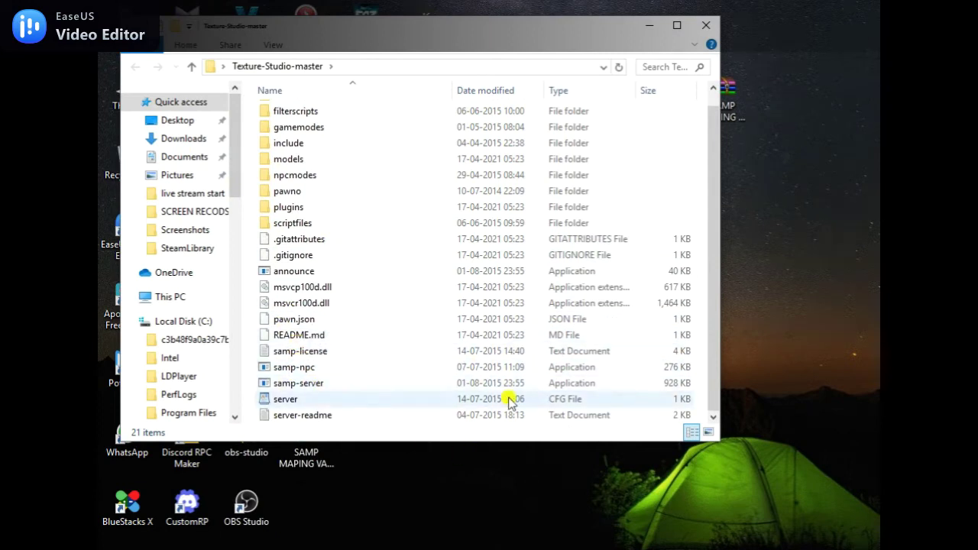
{"action": "left_click", "coordinate": [706, 26]}
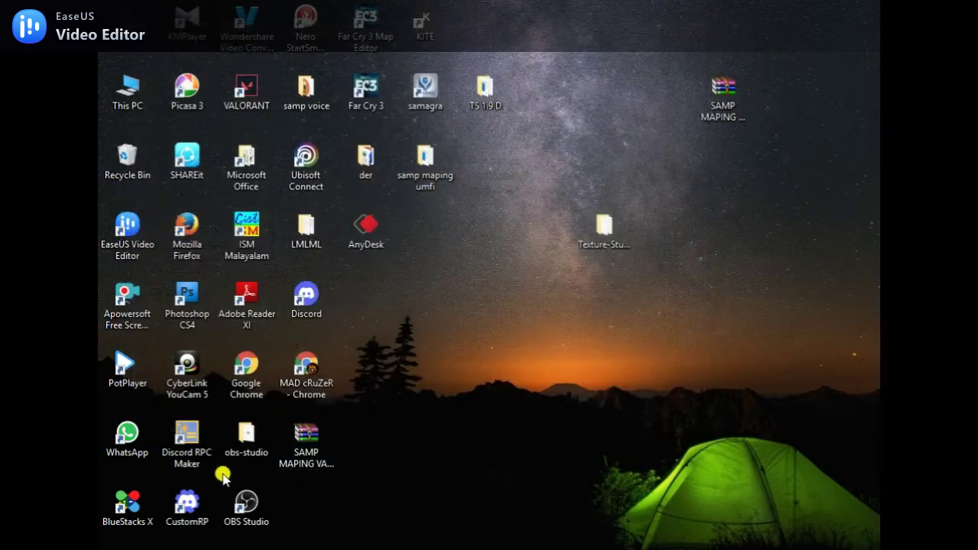
- Bring up the San Andreas Multiplayer client and delete the Texture Studio 1.9 server from its favorites
{"action": "key", "text": "super"}
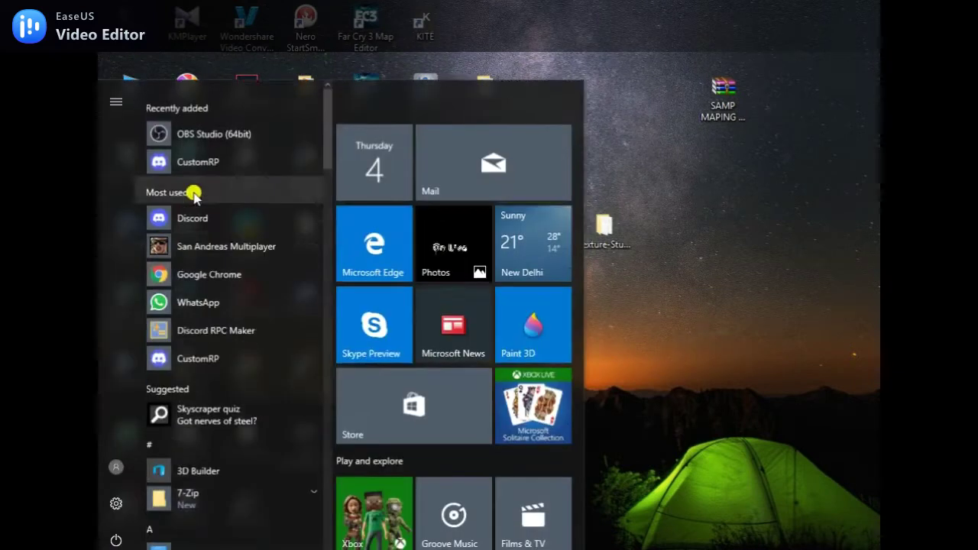
{"action": "left_click", "coordinate": [192, 229]}
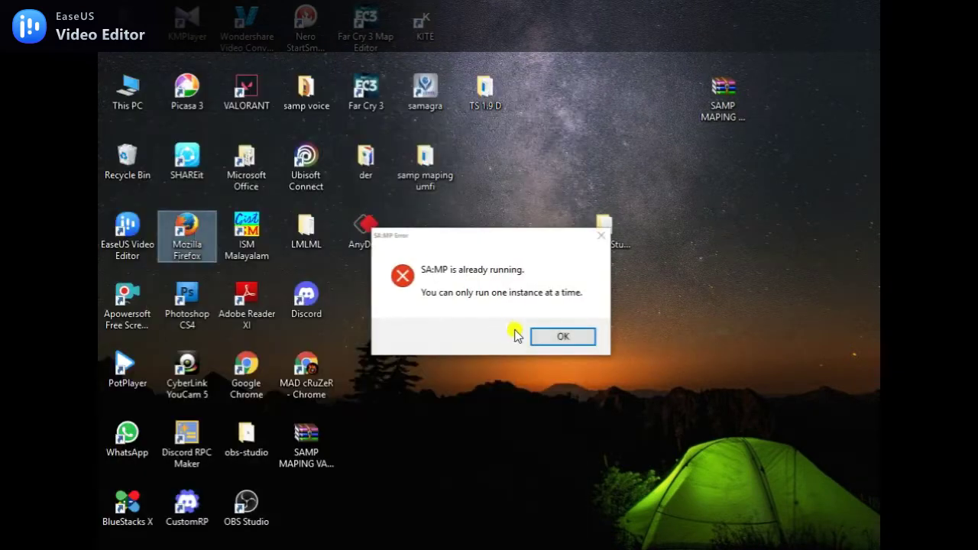
{"action": "left_click", "coordinate": [558, 340]}
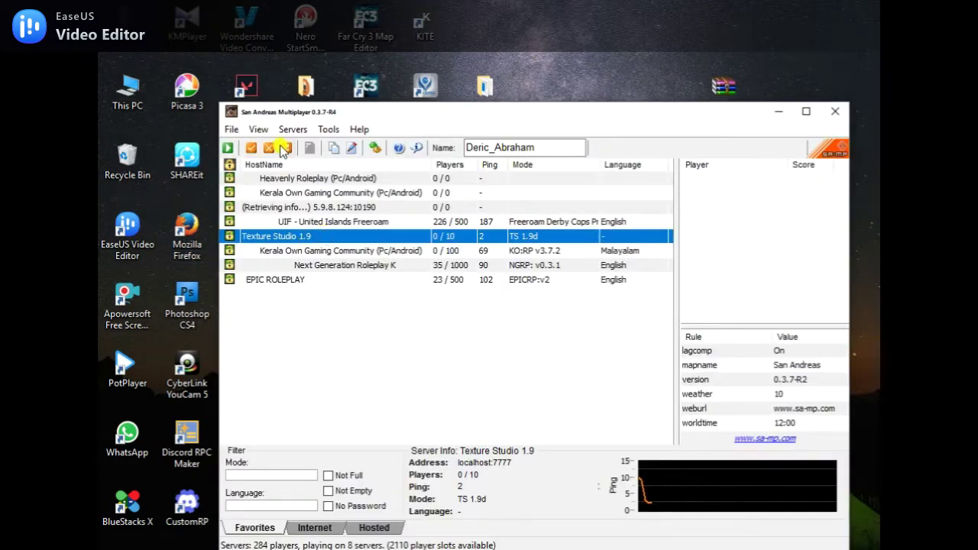
{"action": "left_click", "coordinate": [269, 148]}
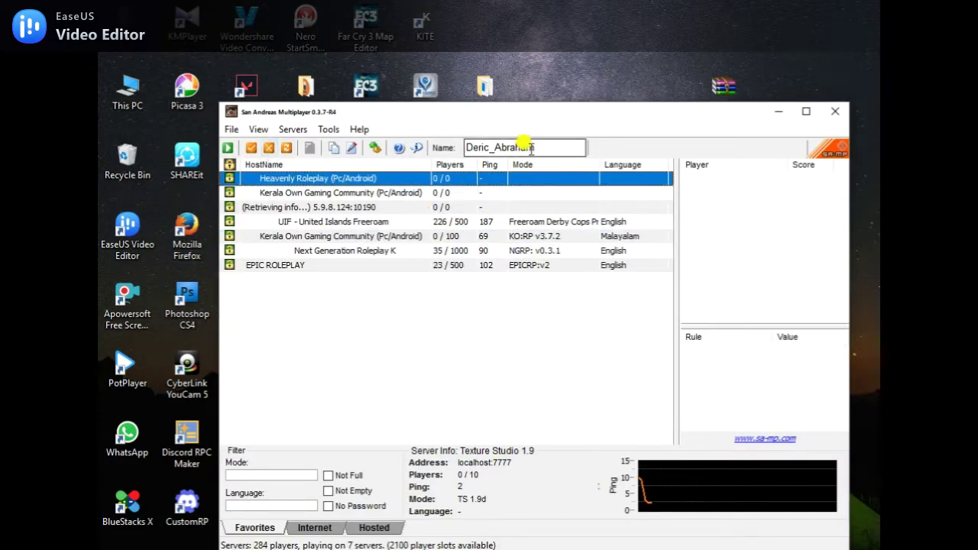
- Try adding LOCALHOST:7777 in capitals to the favorites, and delete that entry again
{"action": "left_click", "coordinate": [253, 148]}
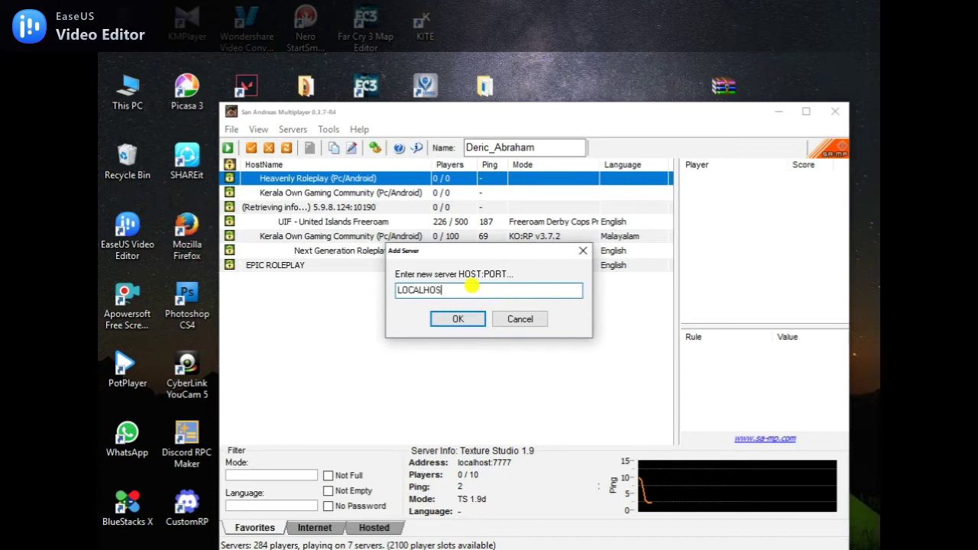
{"action": "key", "text": "Return"}
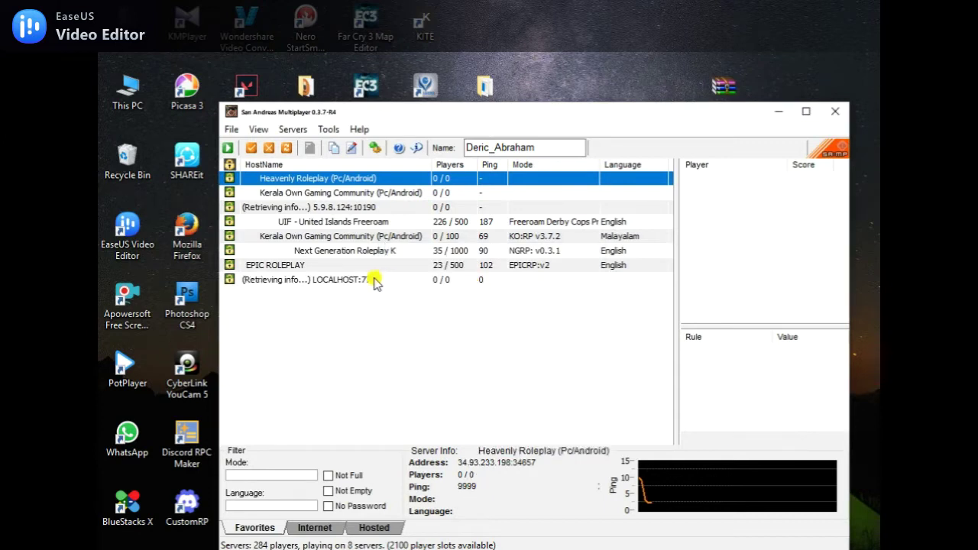
{"action": "left_click", "coordinate": [383, 269]}
{"action": "left_click", "coordinate": [365, 281]}
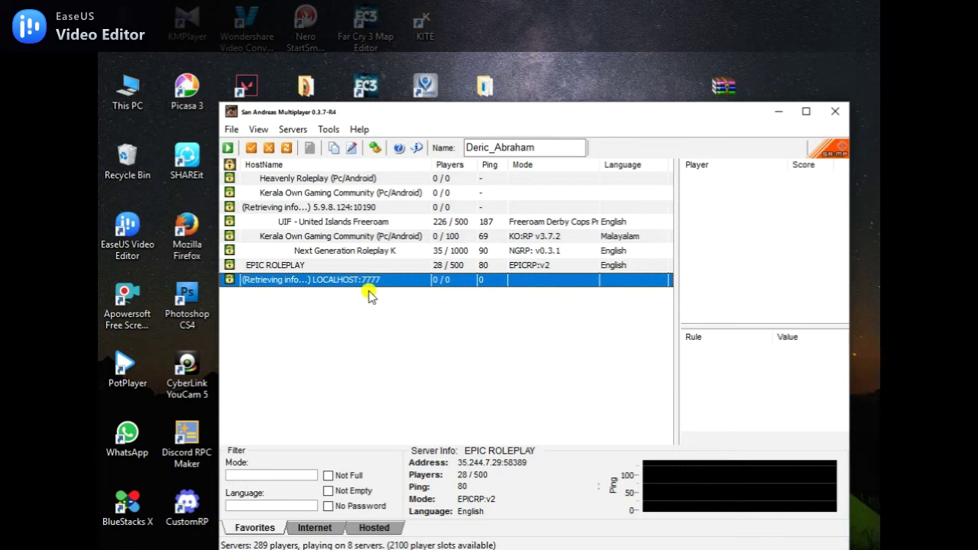
{"action": "left_click", "coordinate": [267, 149]}
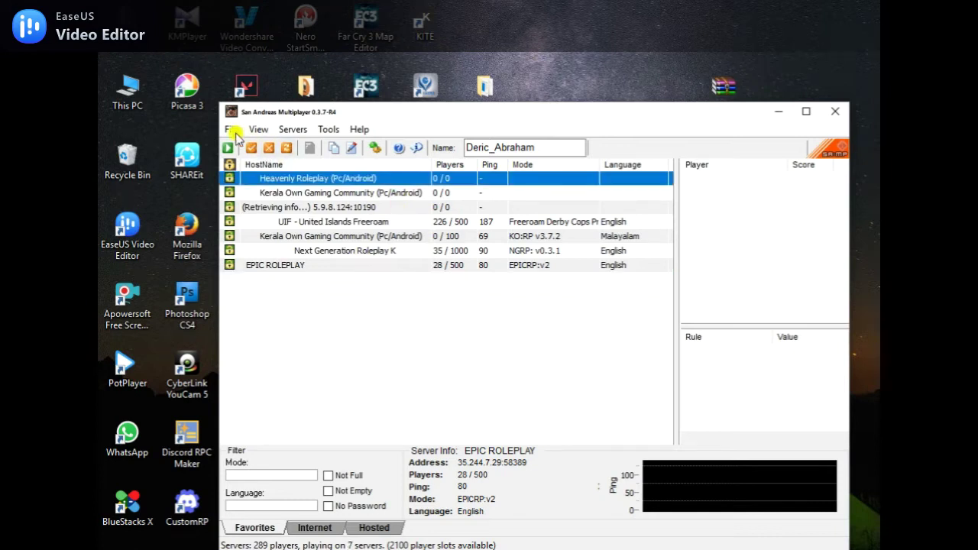
- Add a new favorite server with the address localhost:7777
{"action": "left_click", "coordinate": [250, 147]}
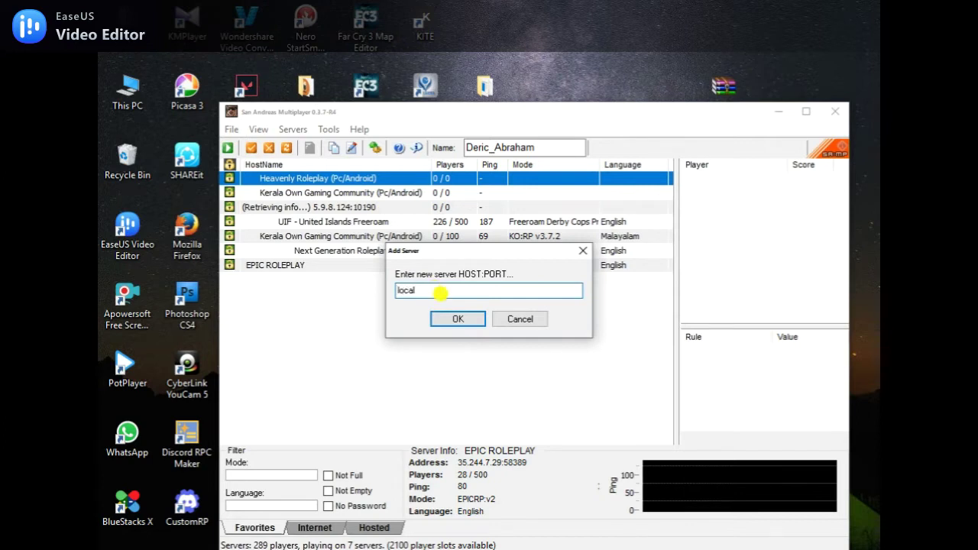
{"action": "type", "text": "localhost:7777"}
{"action": "key", "text": "Return"}
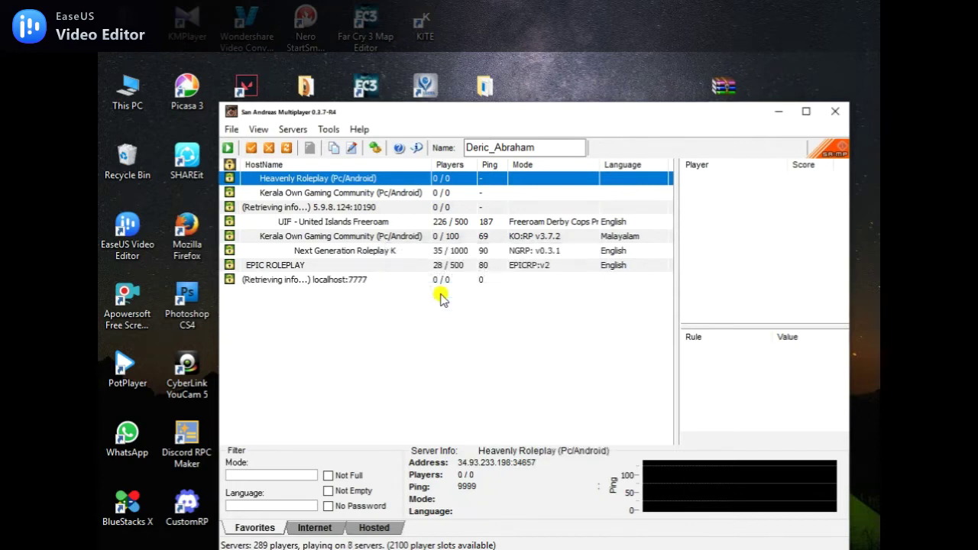
- Compare the server info of the localhost:7777 entry with that of the neighbouring favorite servers
{"action": "left_click", "coordinate": [398, 265]}
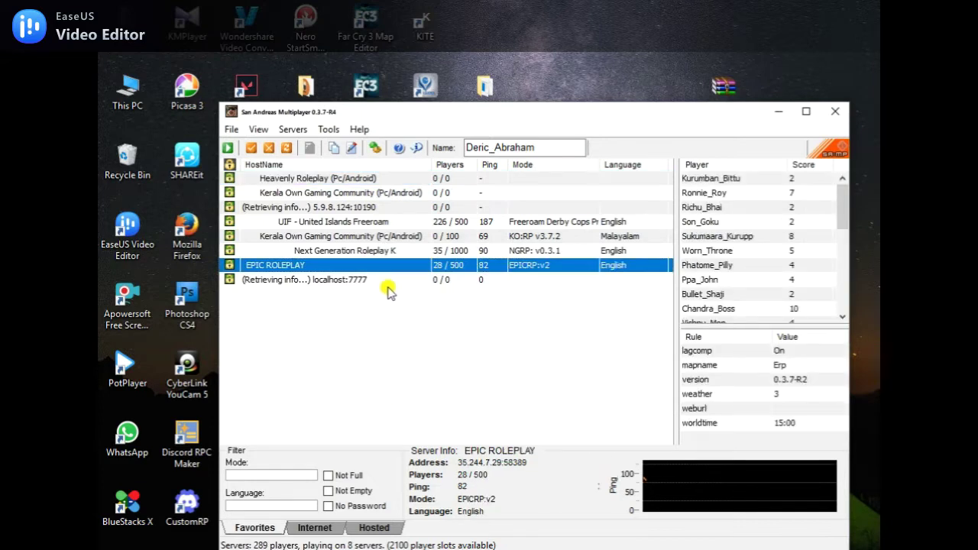
{"action": "left_click", "coordinate": [390, 283]}
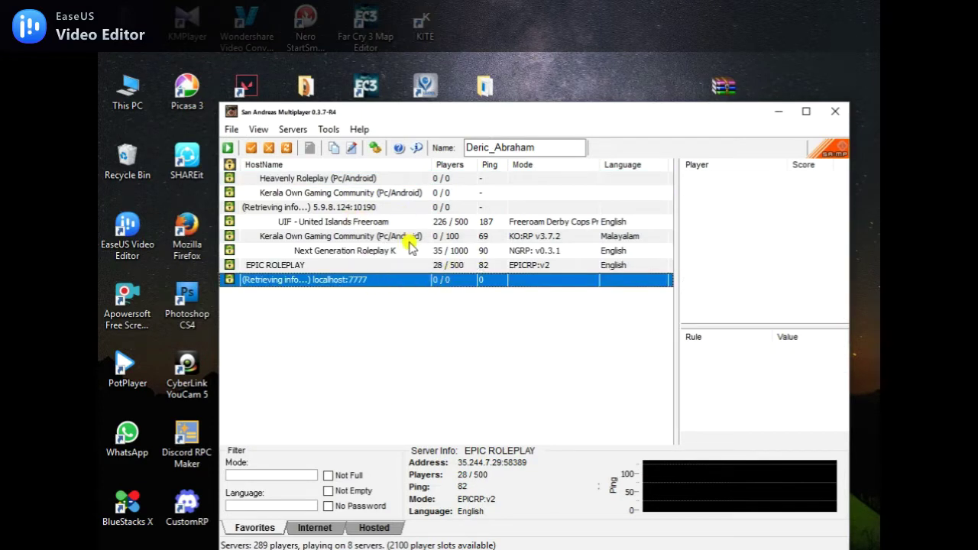
{"action": "left_click", "coordinate": [372, 266]}
{"action": "left_click", "coordinate": [375, 250]}
{"action": "left_click", "coordinate": [380, 236]}
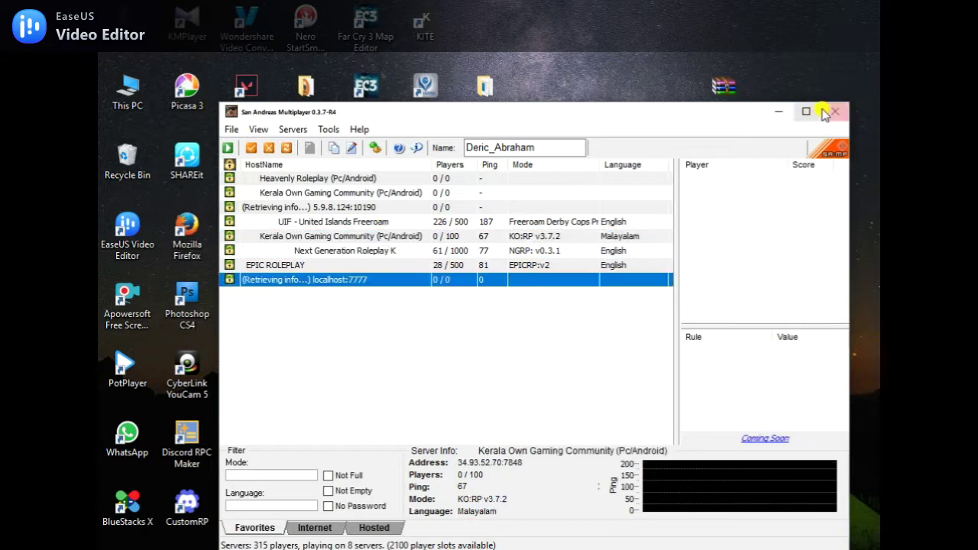
- Close the San Andreas Multiplayer client and try to start samp-server from the Texture-Studio-master folder on the desktop
{"action": "left_click", "coordinate": [833, 112]}
{"action": "double_click", "coordinate": [608, 230]}
{"action": "scroll", "coordinate": [234, 332], "scroll_direction": "down", "scroll_amount": 2}
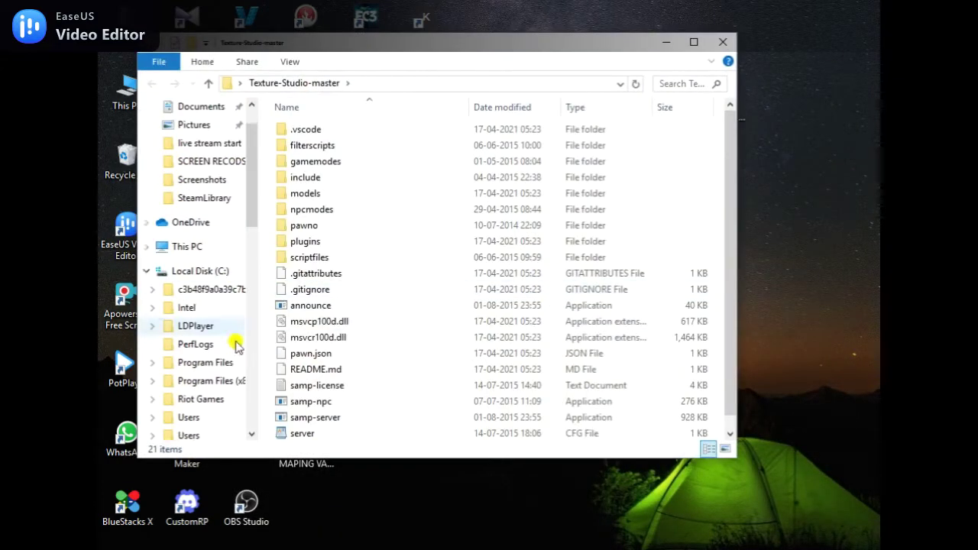
{"action": "double_click", "coordinate": [351, 419]}
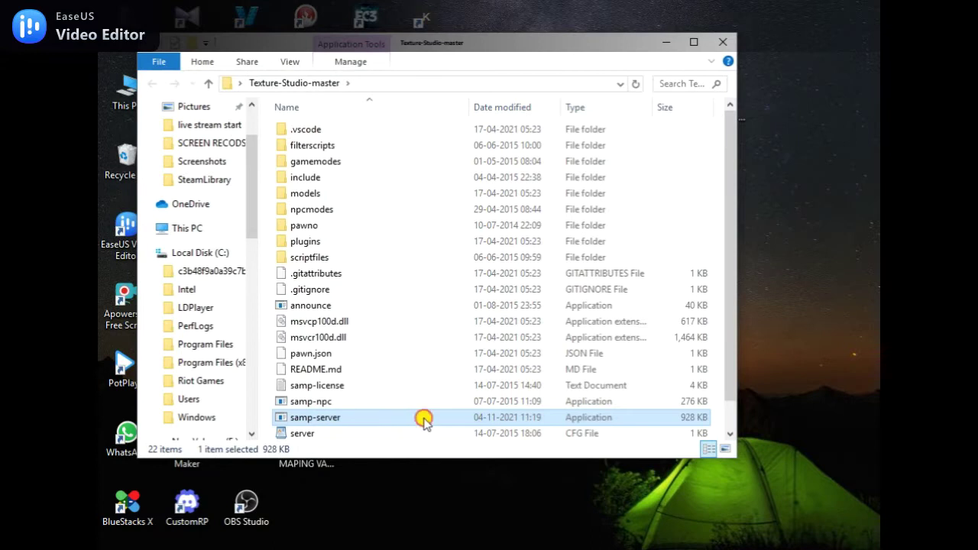
{"action": "scroll", "coordinate": [424, 419], "scroll_direction": "down", "scroll_amount": 1}
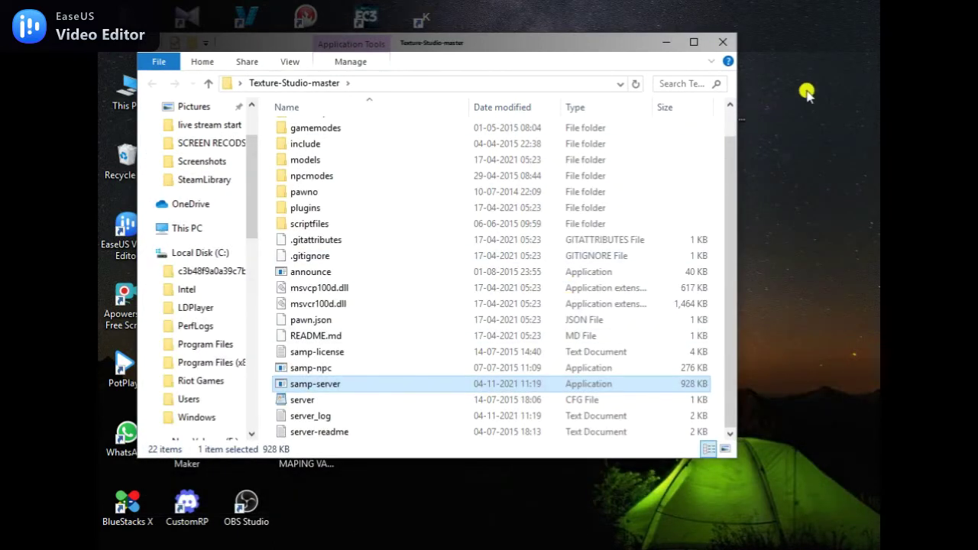
{"action": "left_click", "coordinate": [723, 42]}
{"action": "right_click", "coordinate": [435, 175]}
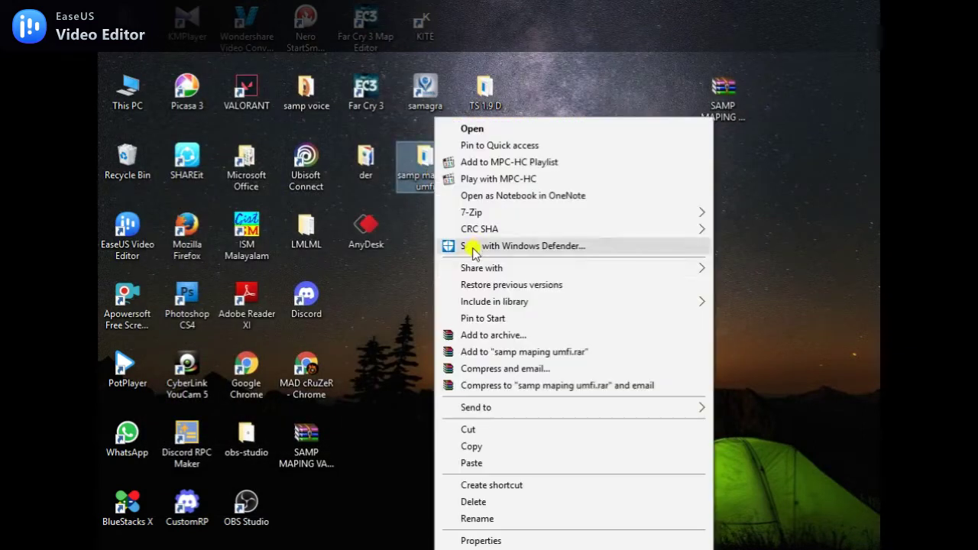
{"action": "left_click", "coordinate": [804, 333]}
{"action": "right_click", "coordinate": [562, 312]}
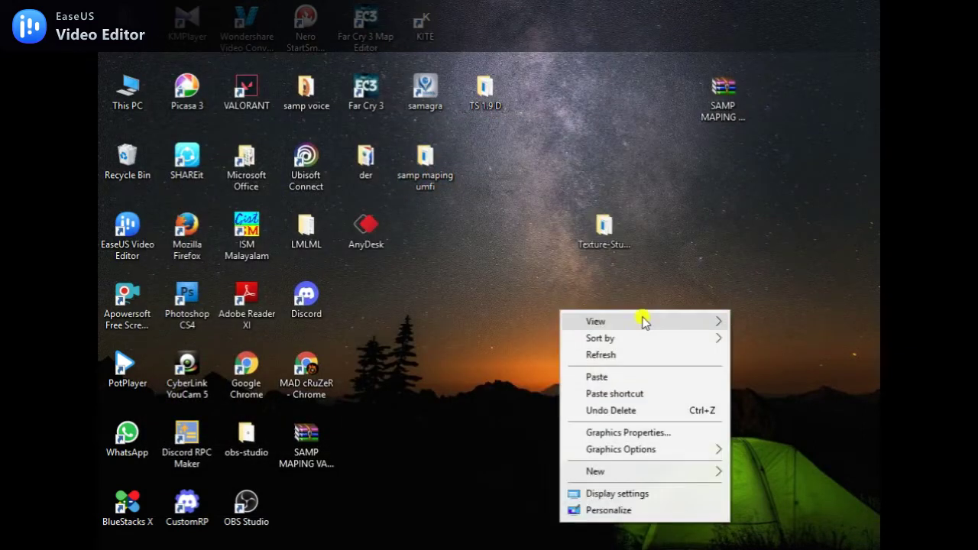
{"action": "left_click", "coordinate": [618, 353]}
{"action": "right_click", "coordinate": [525, 352]}
{"action": "left_click", "coordinate": [574, 185]}
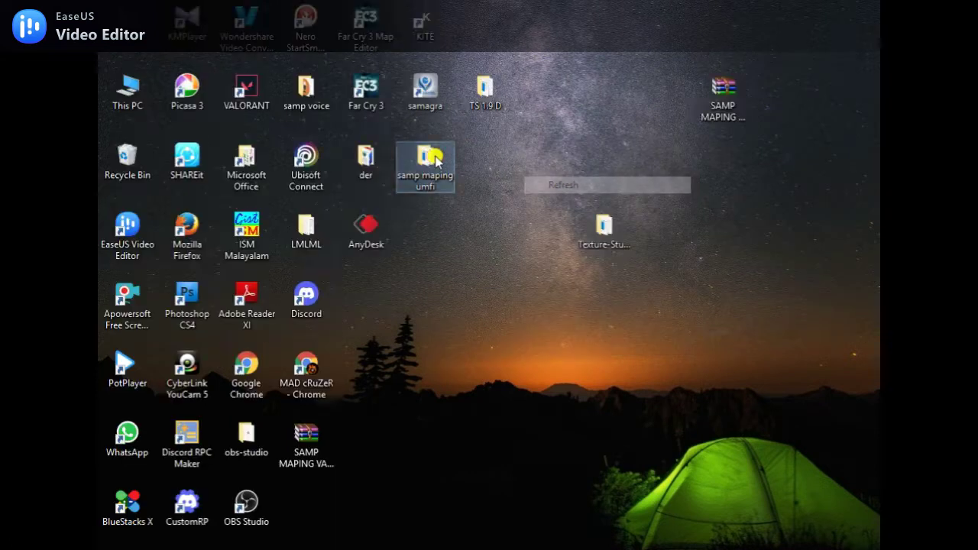
- Run samp-server from the samp maping umfi desktop folder, and minimize the server console and the folder window
{"action": "key", "text": "Return"}
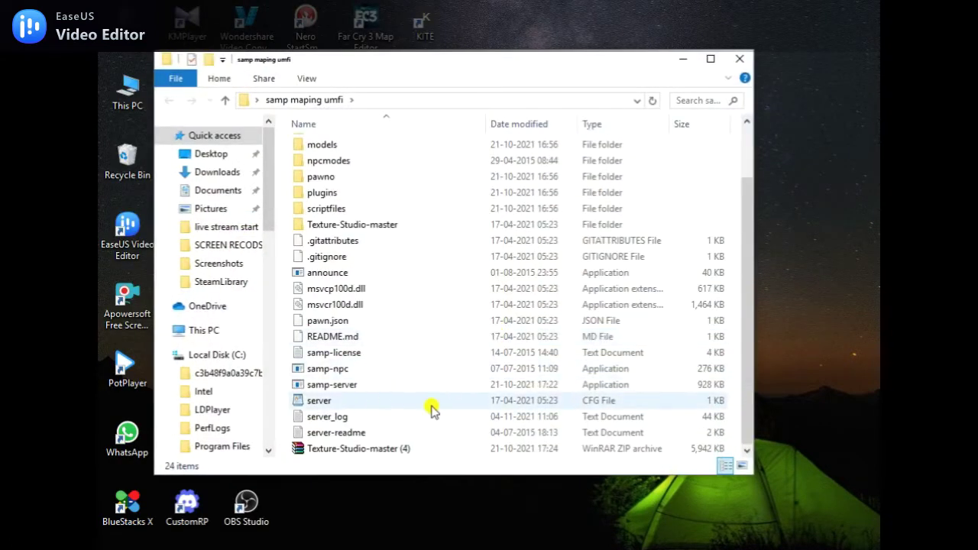
{"action": "left_click", "coordinate": [365, 386]}
{"action": "double_click", "coordinate": [365, 386]}
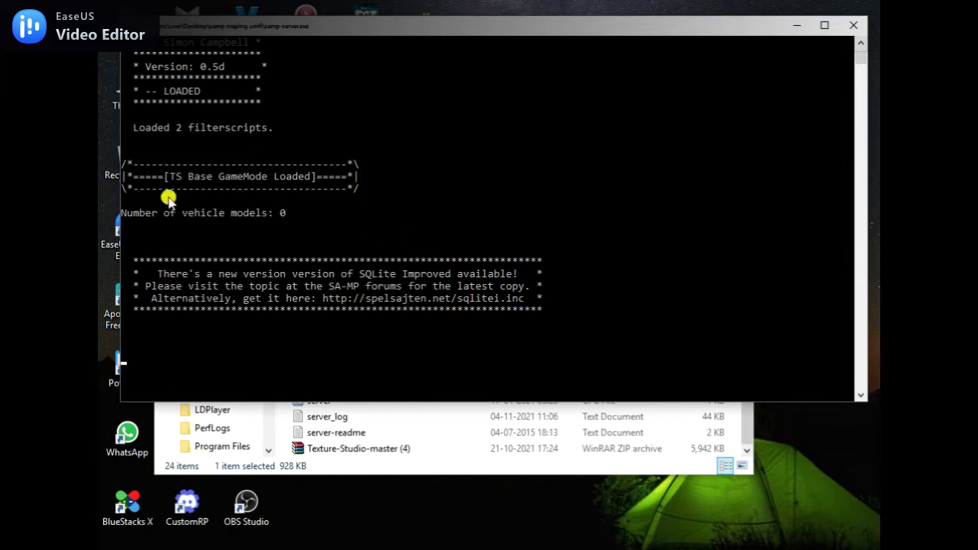
{"action": "scroll", "coordinate": [169, 199], "scroll_direction": "down", "scroll_amount": 2}
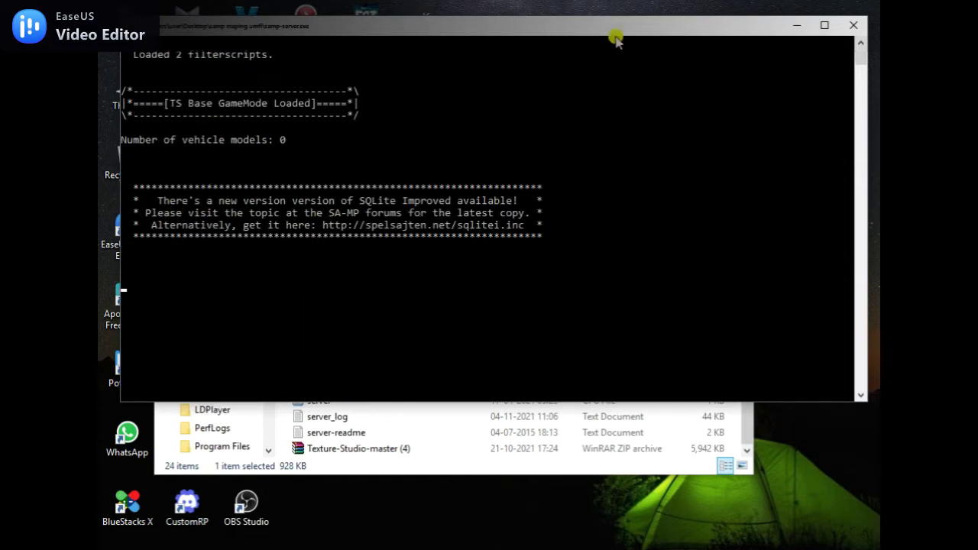
{"action": "left_click", "coordinate": [796, 26]}
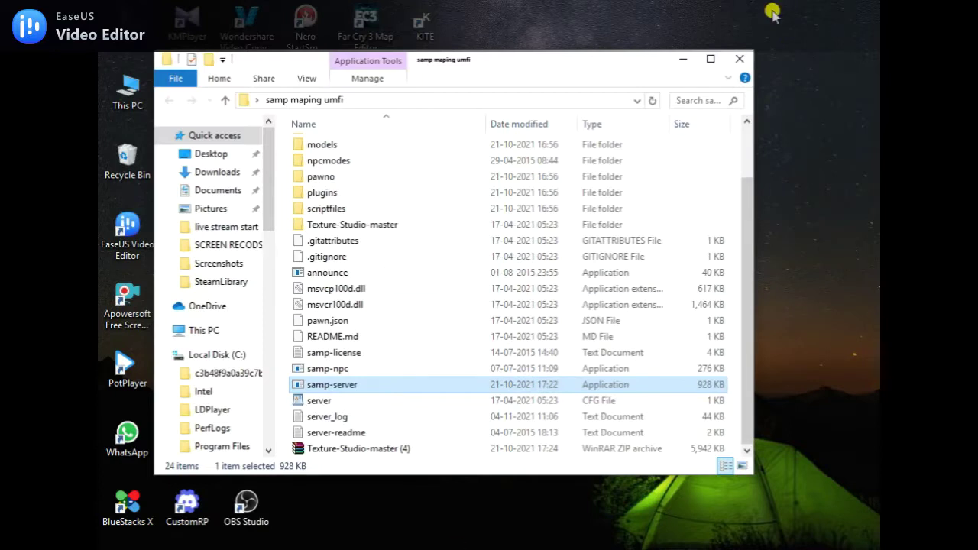
{"action": "left_click", "coordinate": [683, 60]}
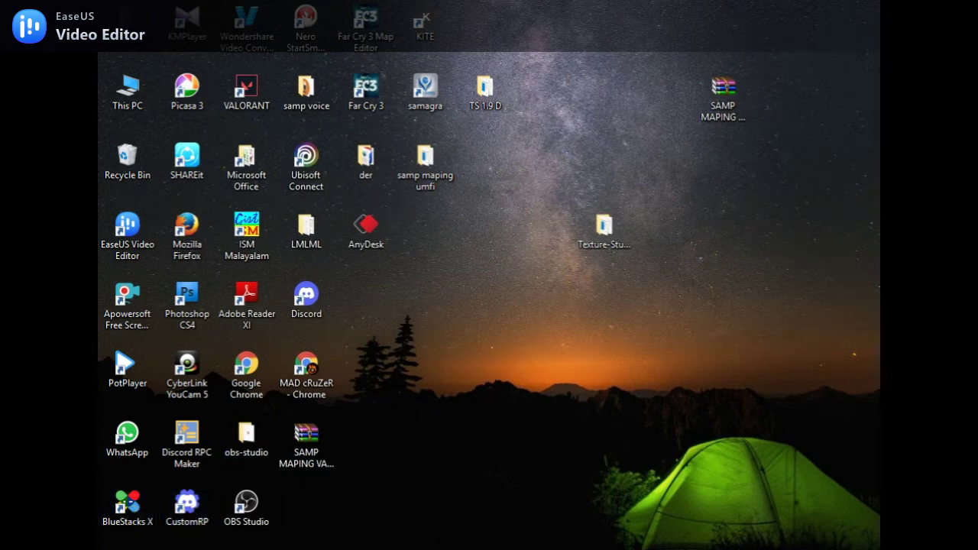
- Launch the San Andreas Multiplayer client again and bring up the server info of the localhost:7777 favorite
{"action": "key", "text": "super"}
{"action": "left_click", "coordinate": [155, 227]}
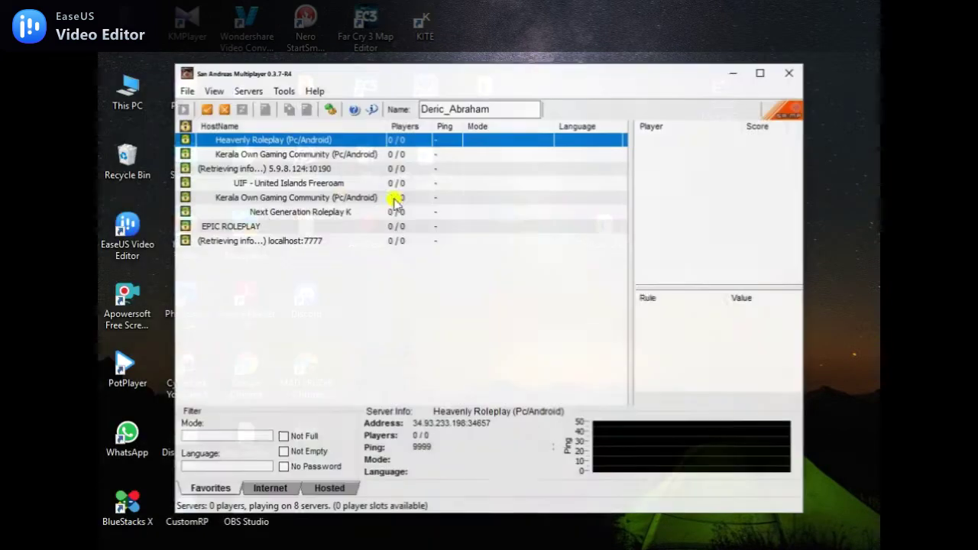
{"action": "left_click", "coordinate": [317, 242]}
{"action": "left_click", "coordinate": [321, 228]}
{"action": "left_click", "coordinate": [324, 244]}
{"action": "left_click", "coordinate": [327, 226]}
{"action": "left_click", "coordinate": [330, 214]}
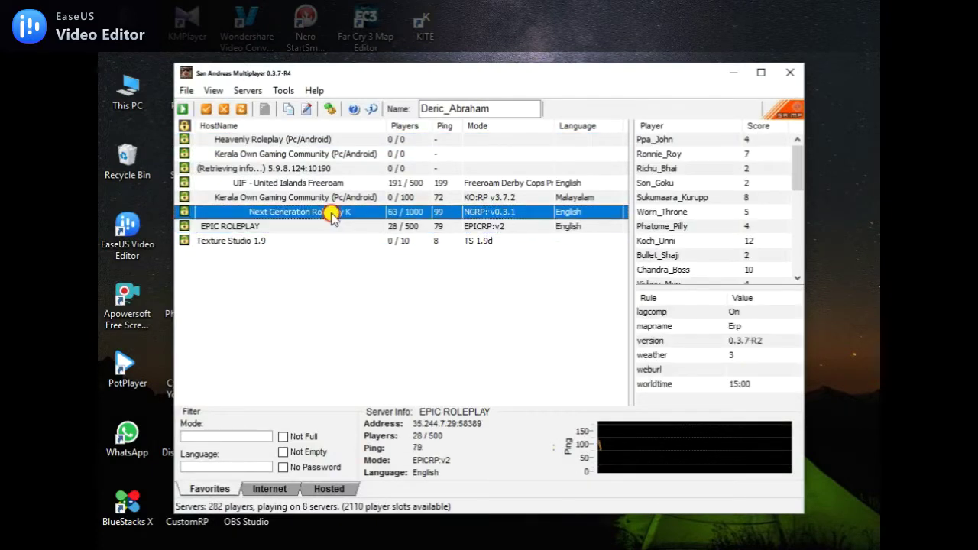
{"action": "left_click", "coordinate": [338, 241]}
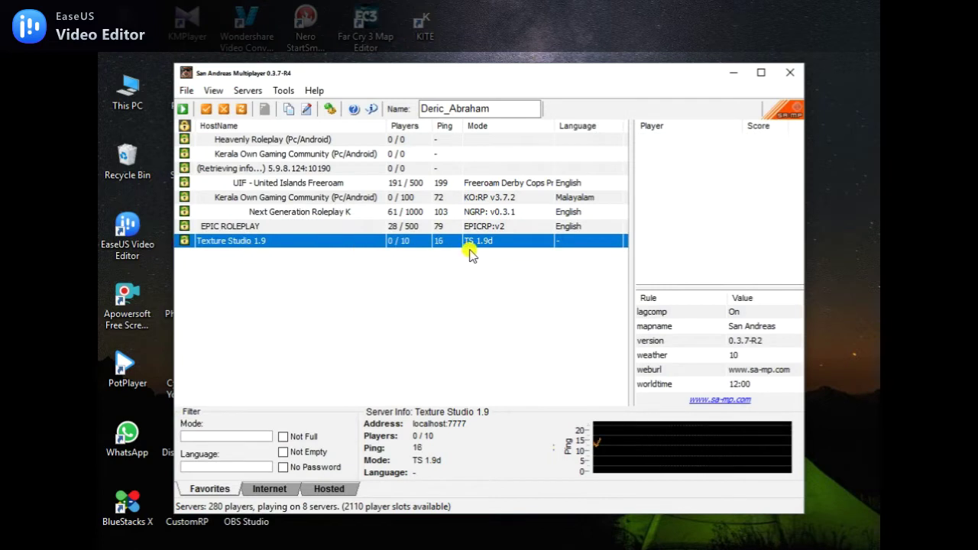
- Go through the other favorite servers to compare their info with that of the Texture Studio 1.9 entry
{"action": "left_click", "coordinate": [462, 227]}
{"action": "left_click", "coordinate": [481, 198]}
{"action": "left_click", "coordinate": [470, 183]}
{"action": "left_click", "coordinate": [456, 168]}
{"action": "left_click", "coordinate": [454, 153]}
{"action": "left_click", "coordinate": [463, 139]}
{"action": "left_click", "coordinate": [428, 183]}
{"action": "left_click", "coordinate": [417, 211]}
- Connect to the Texture Studio 1.9 server at localhost:7777 and run the character forward
{"action": "left_click", "coordinate": [418, 241]}
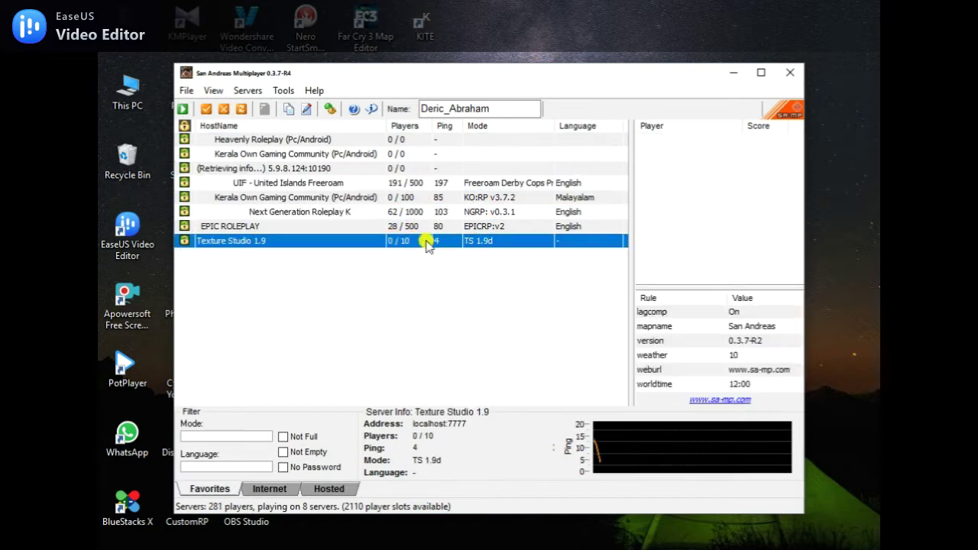
{"action": "double_click", "coordinate": [323, 241]}
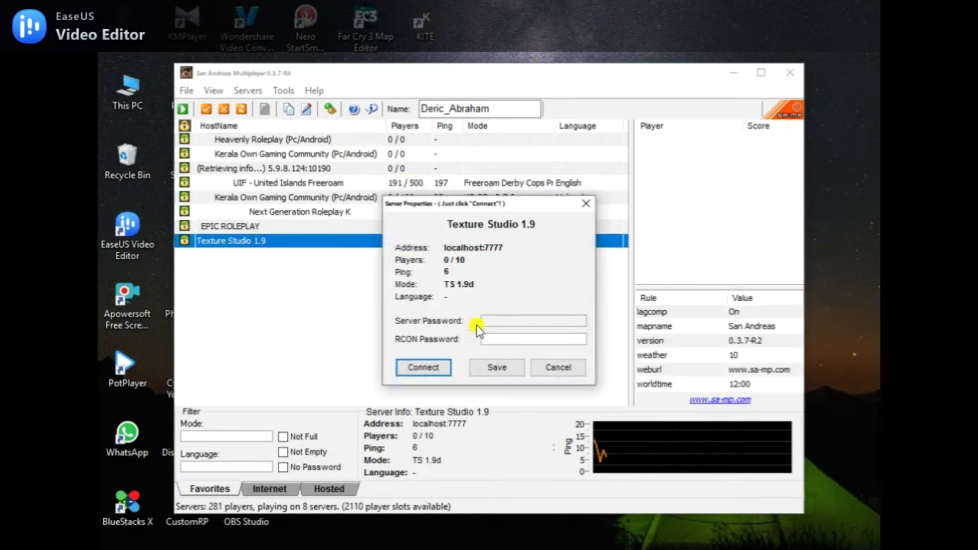
{"action": "left_click", "coordinate": [423, 367]}
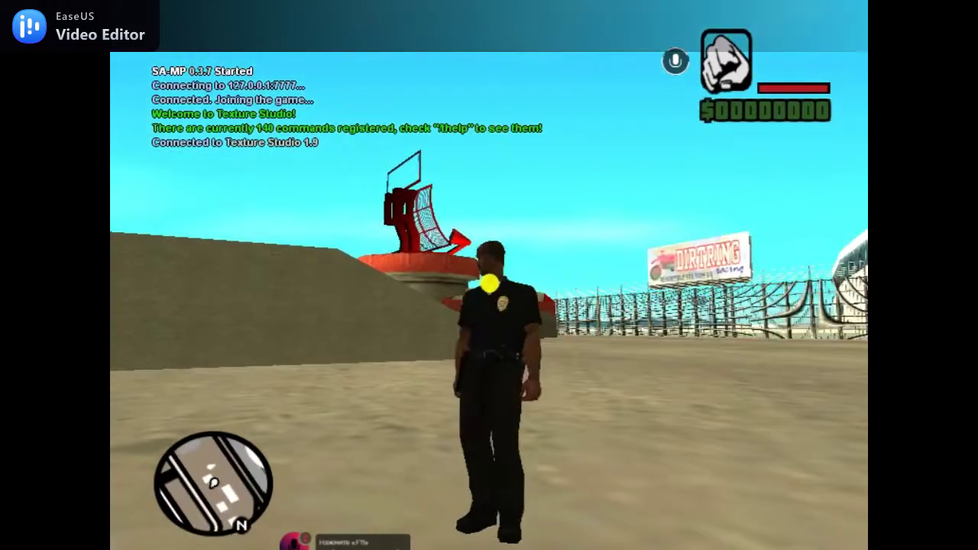
{"action": "key", "text": "w"}
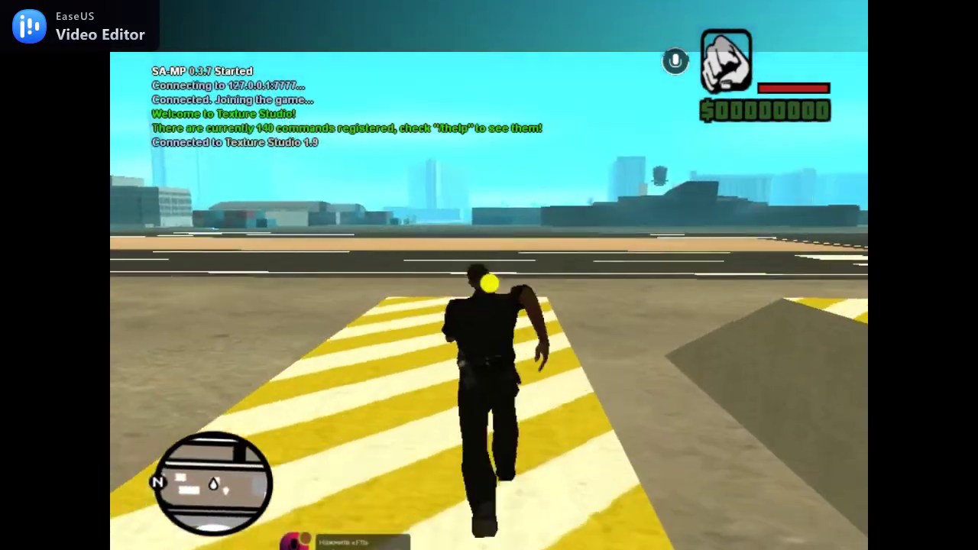
- Load the map hrp police station sed life eeee.db with the /loadmap command
{"action": "key", "text": "t"}
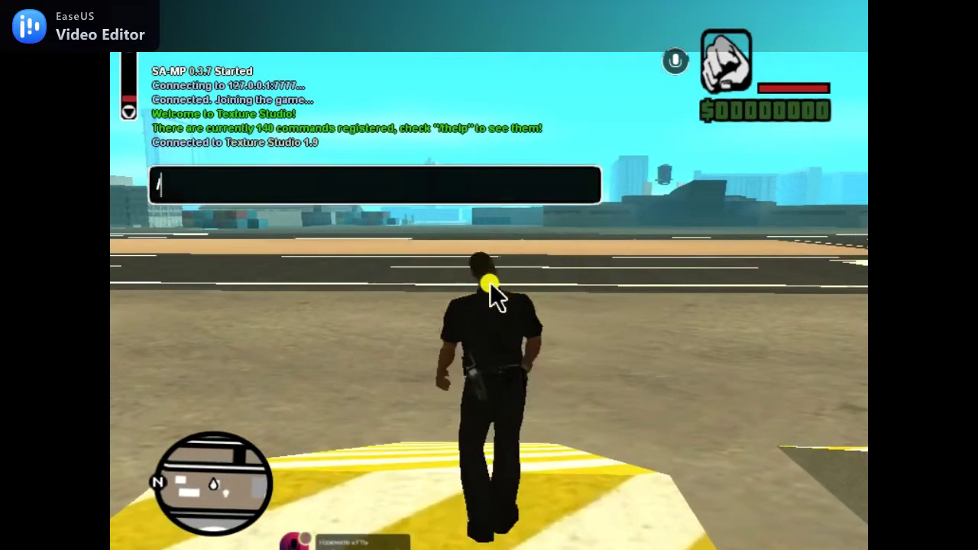
{"action": "type", "text": "/loadmap"}
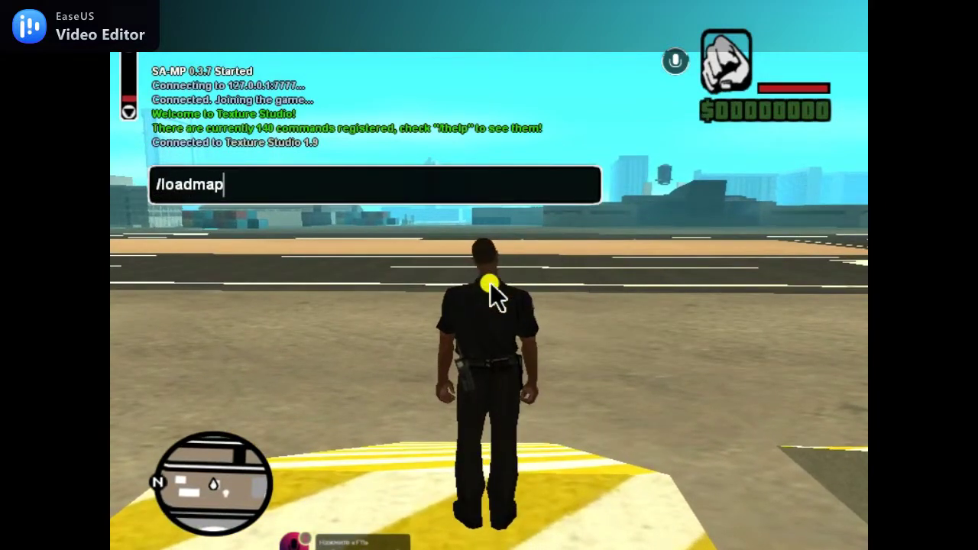
{"action": "key", "text": "Return"}
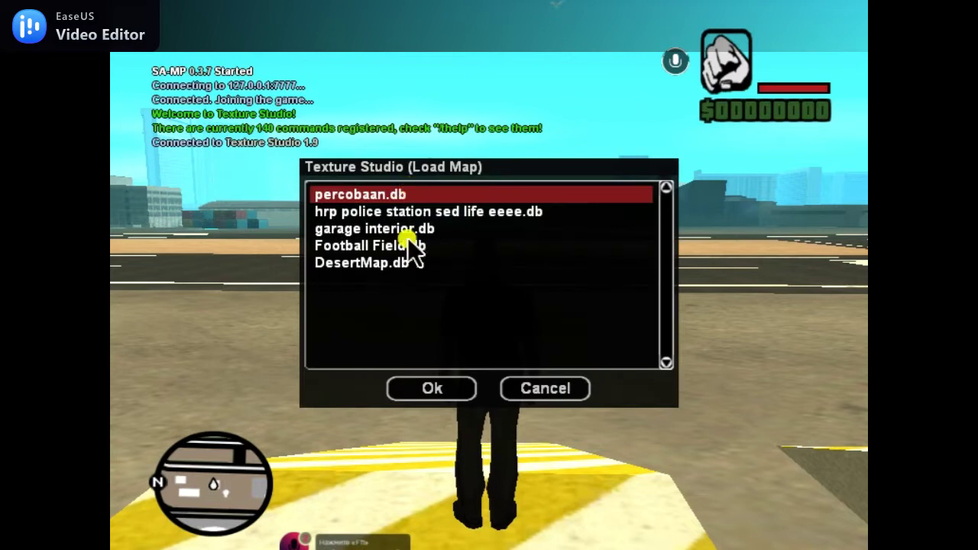
{"action": "left_click", "coordinate": [493, 212]}
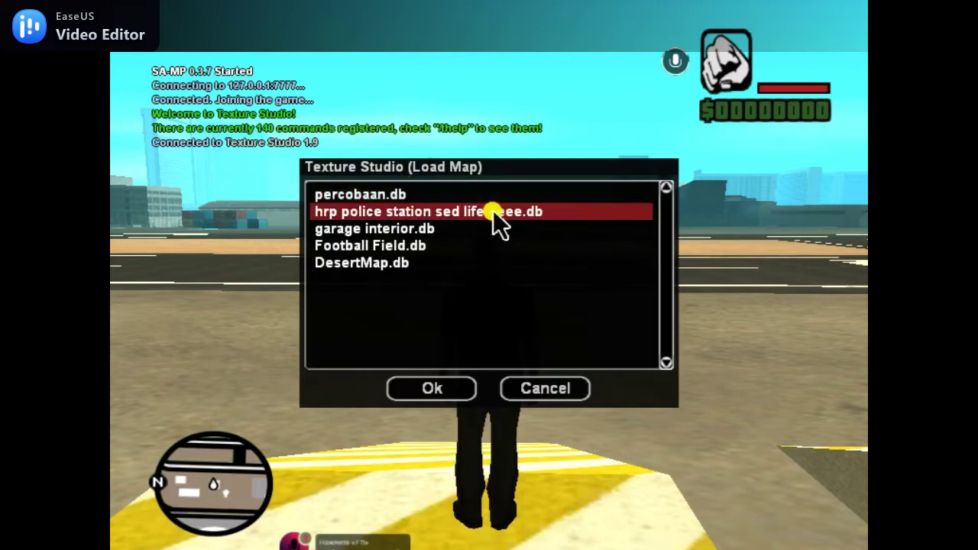
{"action": "left_click", "coordinate": [442, 388]}
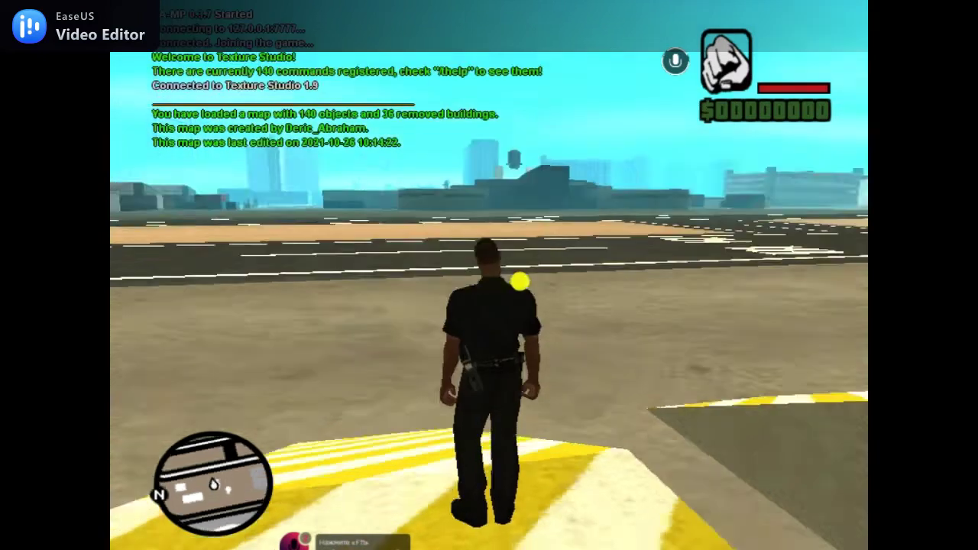
- Teleport to the loaded map with /gotomap and switch on fly mode with /flymode
{"action": "type", "text": "t/gotomap"}
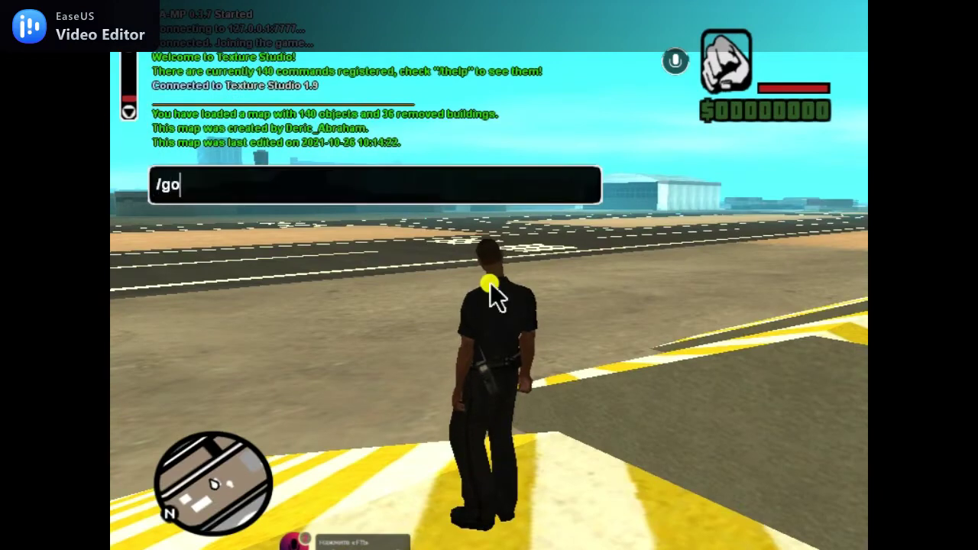
{"action": "key", "text": "Return"}
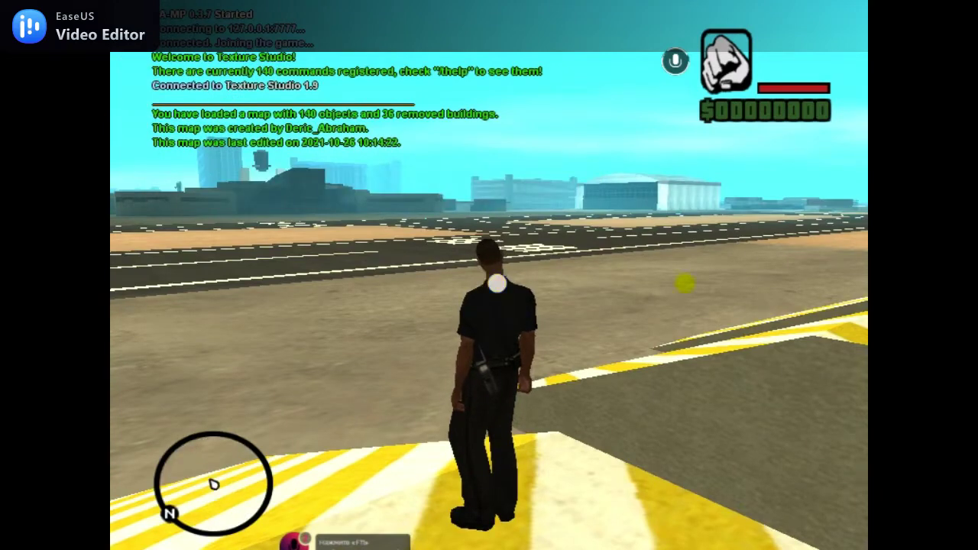
{"action": "key", "text": "w"}
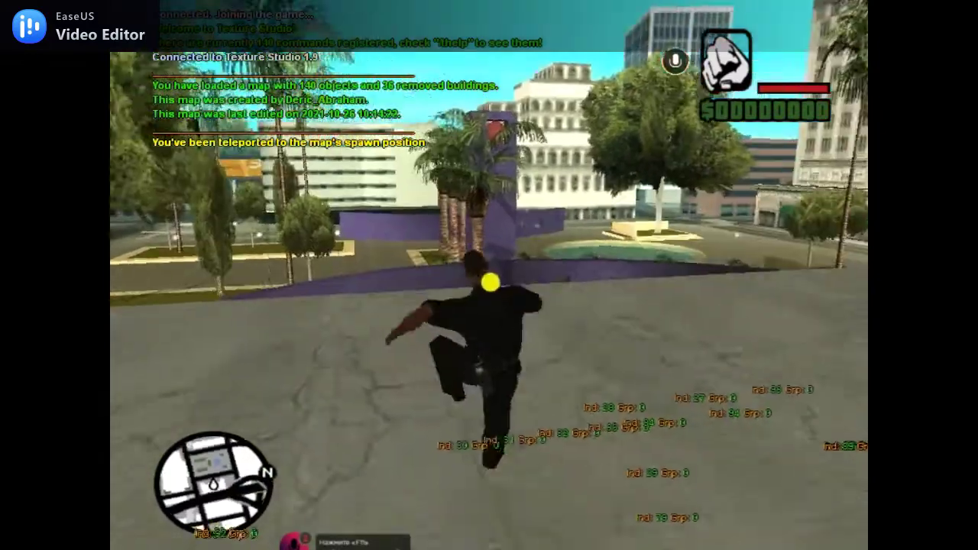
{"action": "type", "text": "t/flymo"}
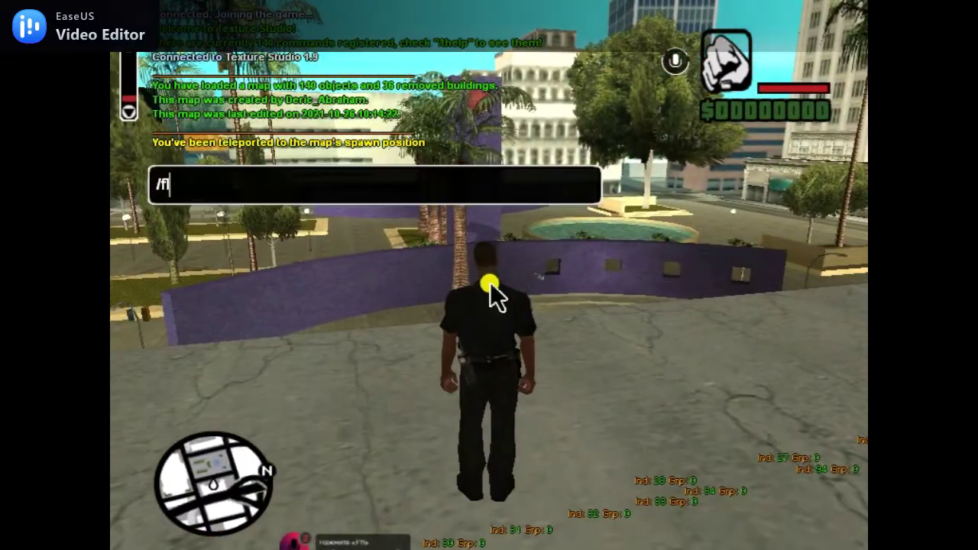
{"action": "type", "text": "de"}
{"action": "key", "text": "Return"}
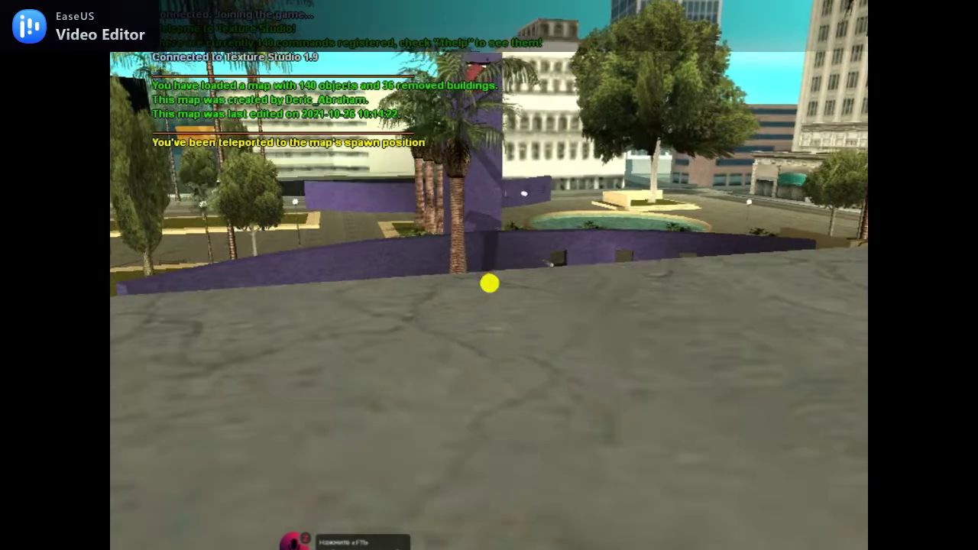
- Fly around the HRP police department building, the adjoining streets and the parking area to inspect the map's objects
{"action": "key", "text": "w"}
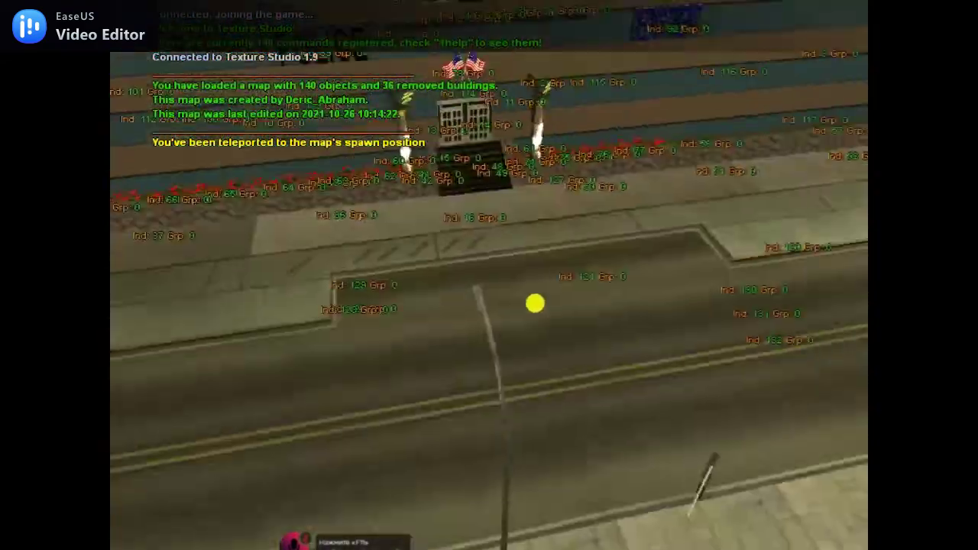
{"action": "key", "text": "w"}
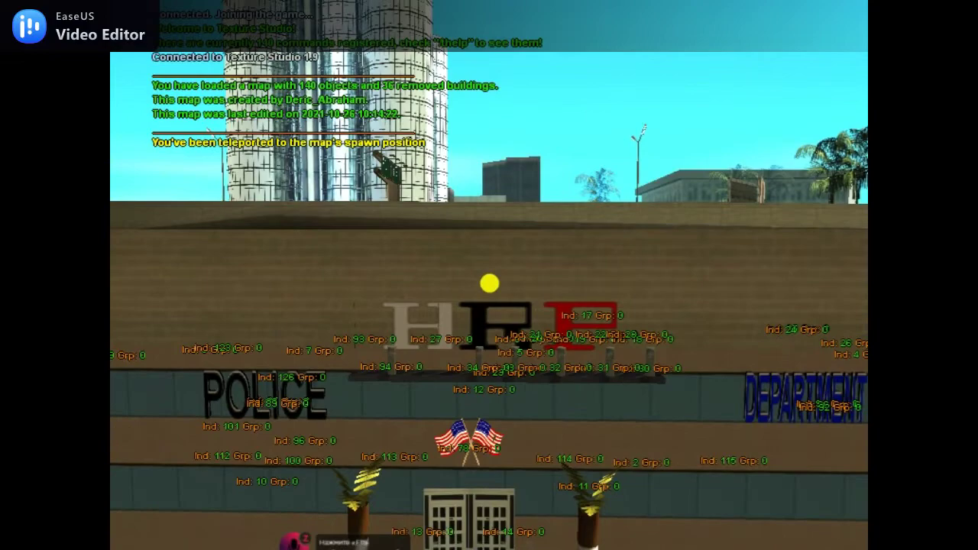
{"action": "key", "text": "d"}
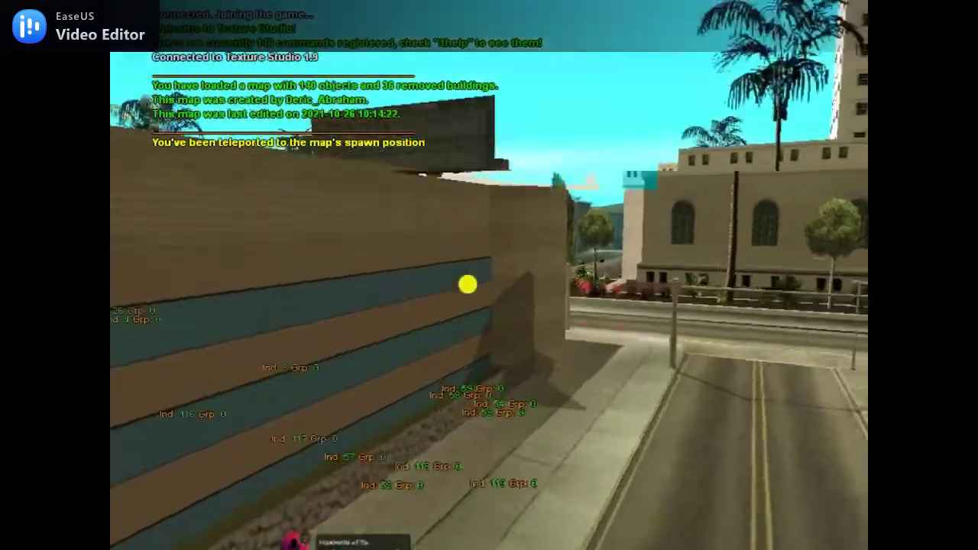
{"action": "key", "text": "a"}
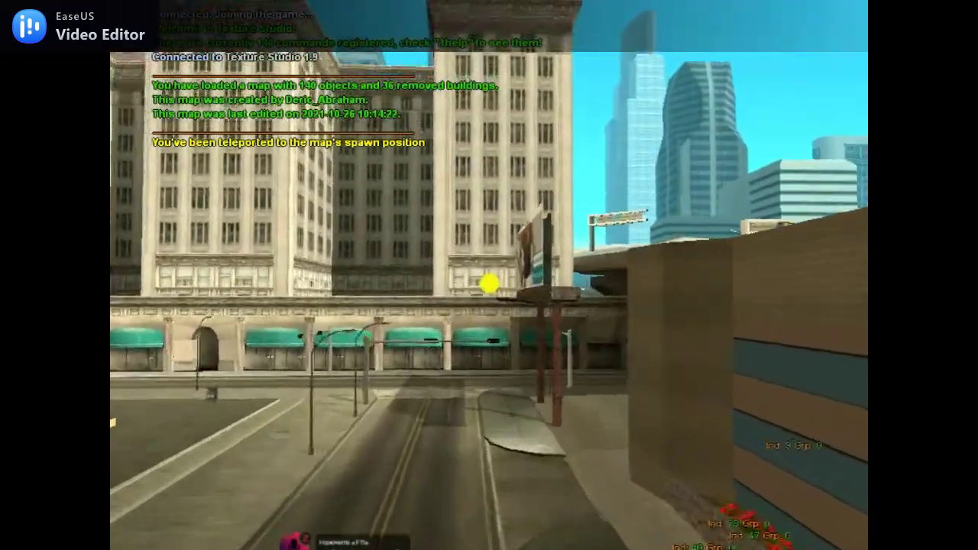
{"action": "key", "text": "w"}
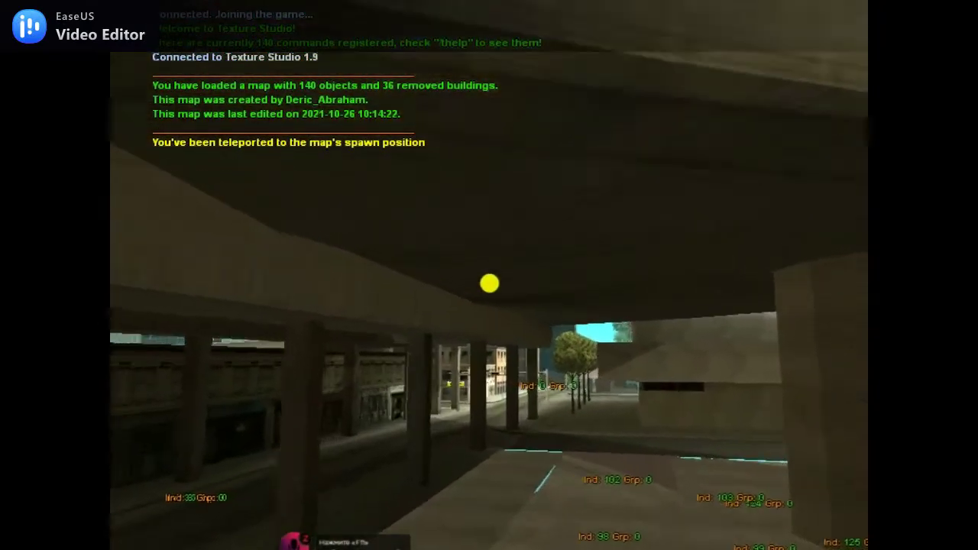
{"action": "key", "text": "w"}
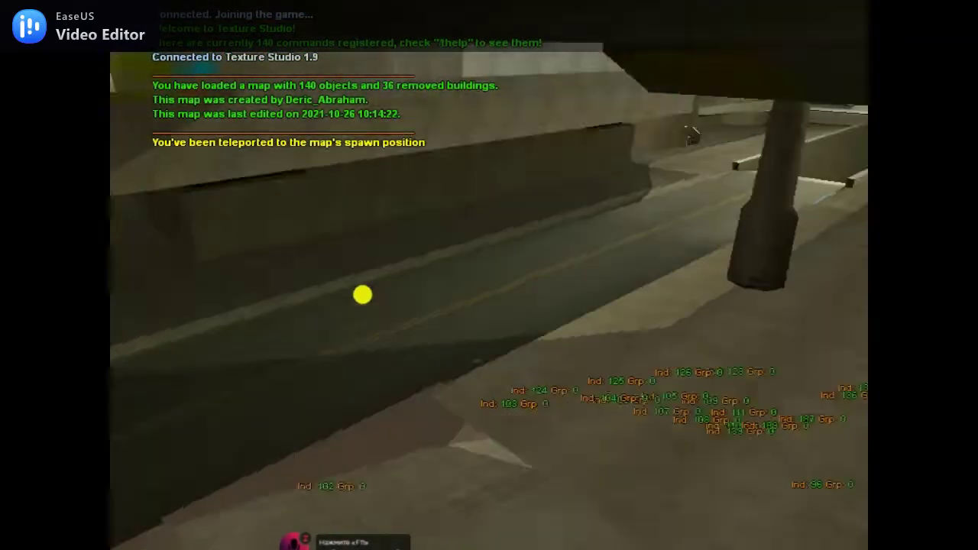
{"action": "key", "text": "w"}
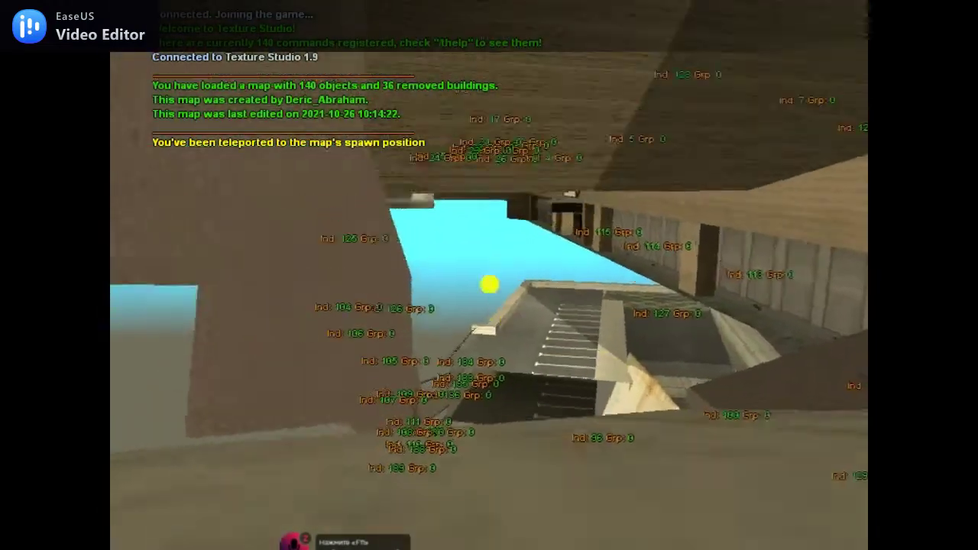
{"action": "key", "text": "w"}
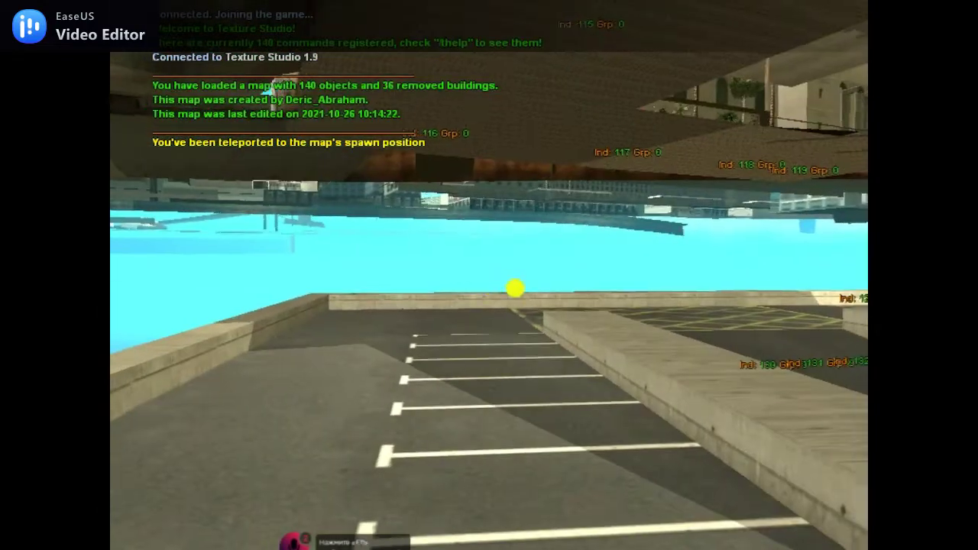
{"action": "key", "text": "w"}
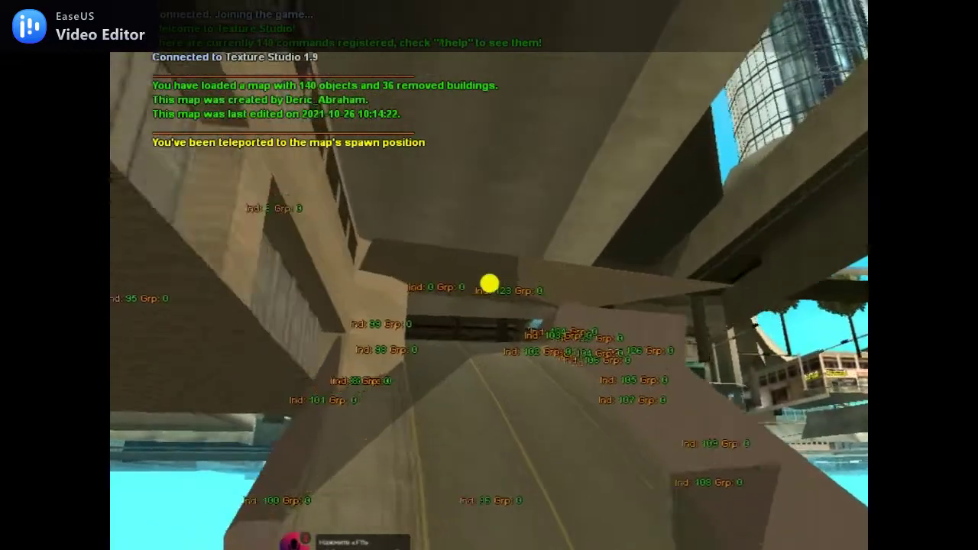
{"action": "key", "text": "w"}
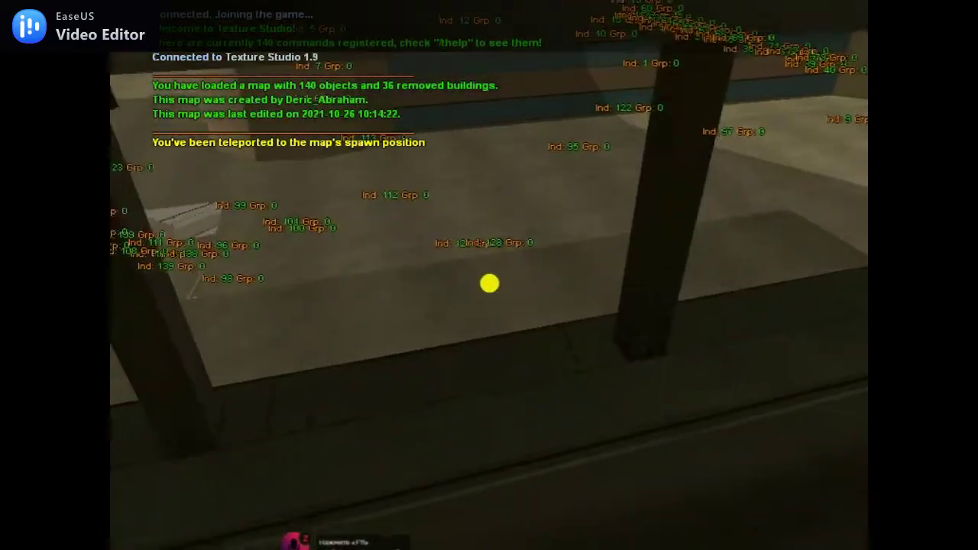
- Switch off fly mode with the /flymode command and begin another chat command
{"action": "type", "text": "/flymode"}
{"action": "key", "text": "Return"}
{"action": "type", "text": "/c"}
{"action": "key", "text": "BackSpace"}
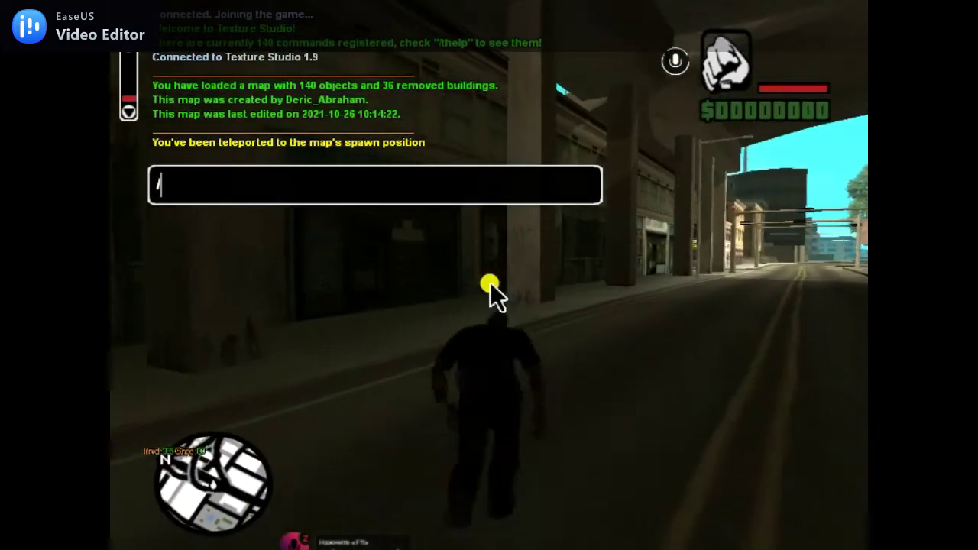